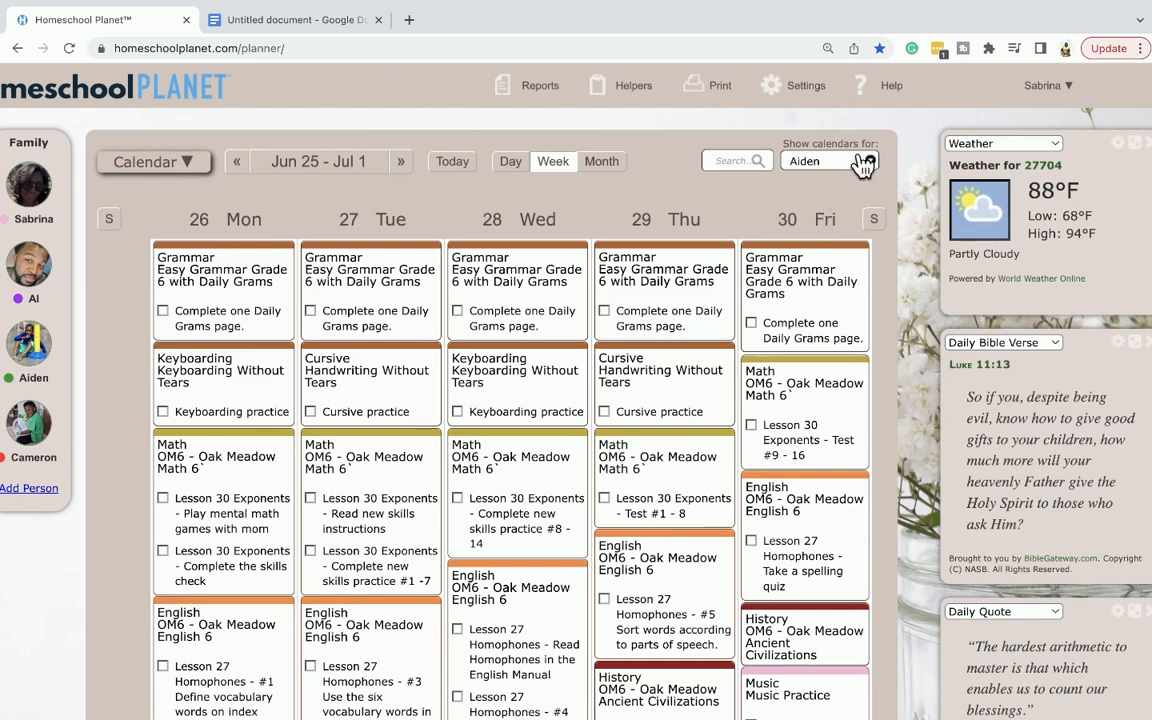
- Open the day view of the student's planner for Wednesday 6/28 to examine that day's assignments
{"action": "left_click", "coordinate": [868, 161]}
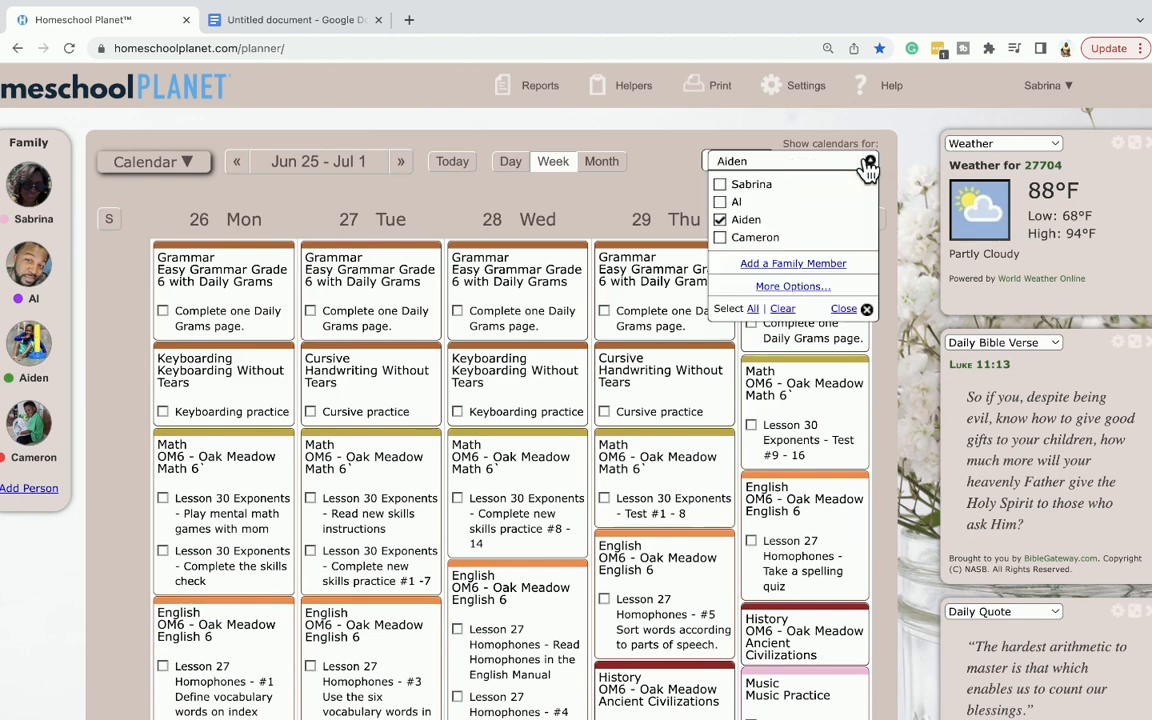
{"action": "left_click", "coordinate": [663, 188]}
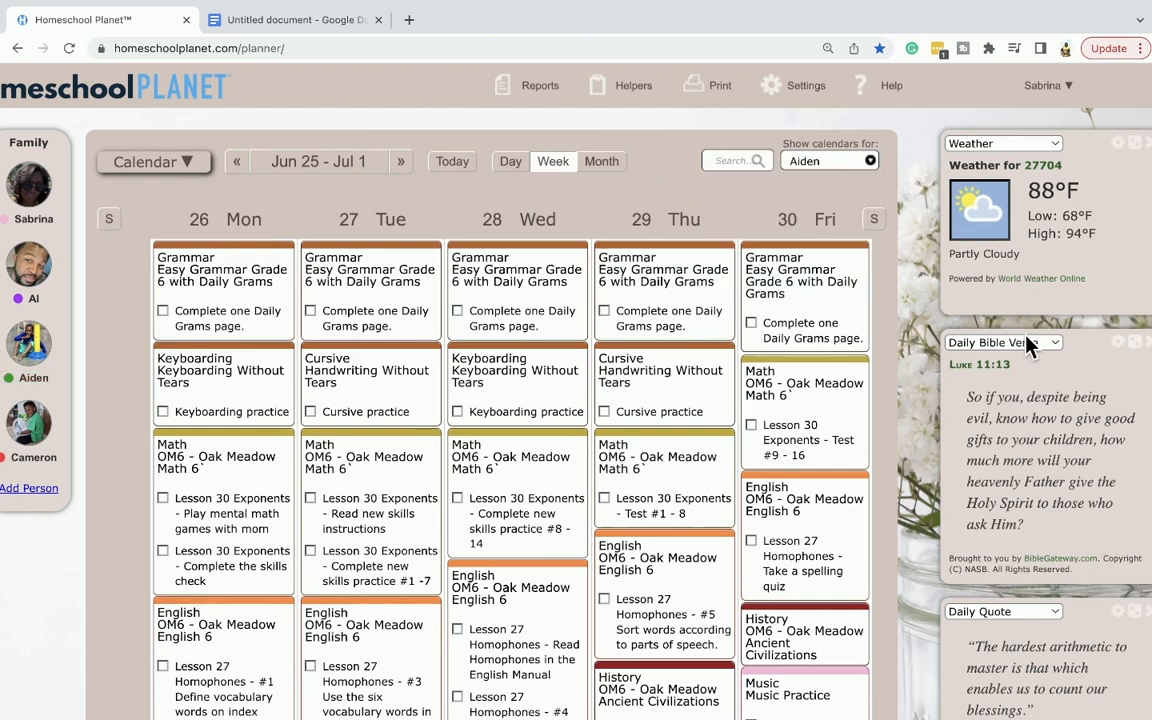
{"action": "left_click", "coordinate": [507, 168]}
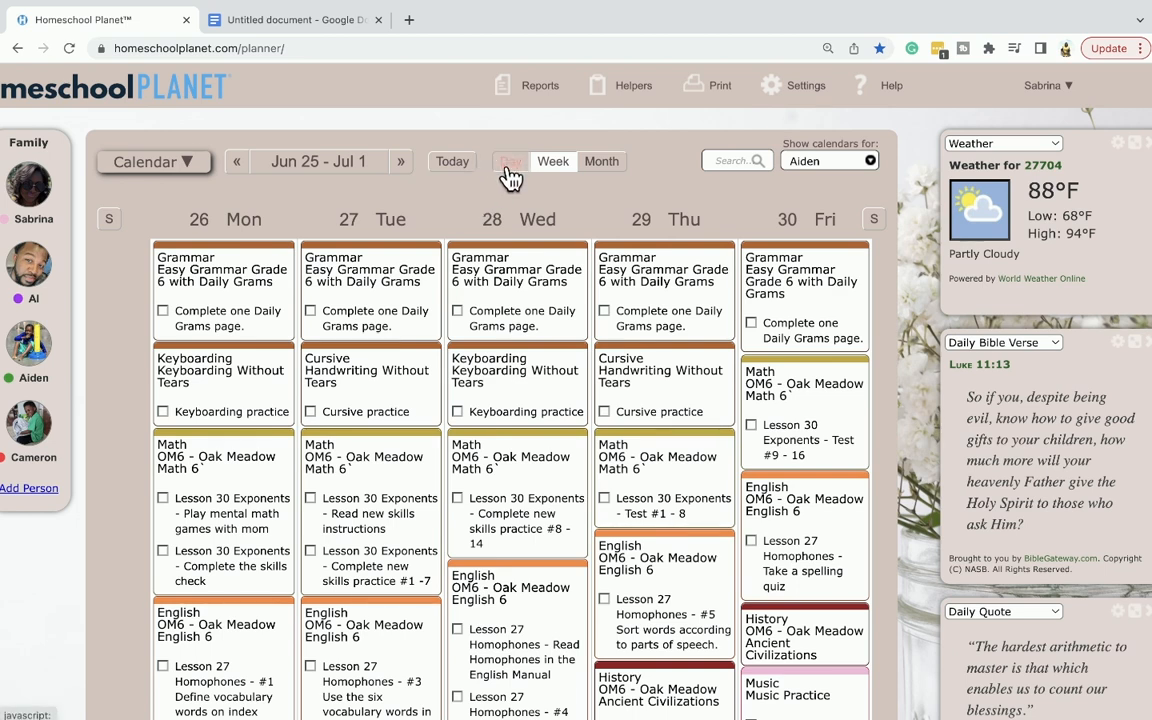
{"action": "scroll", "coordinate": [352, 565], "scroll_direction": "down", "scroll_amount": 1}
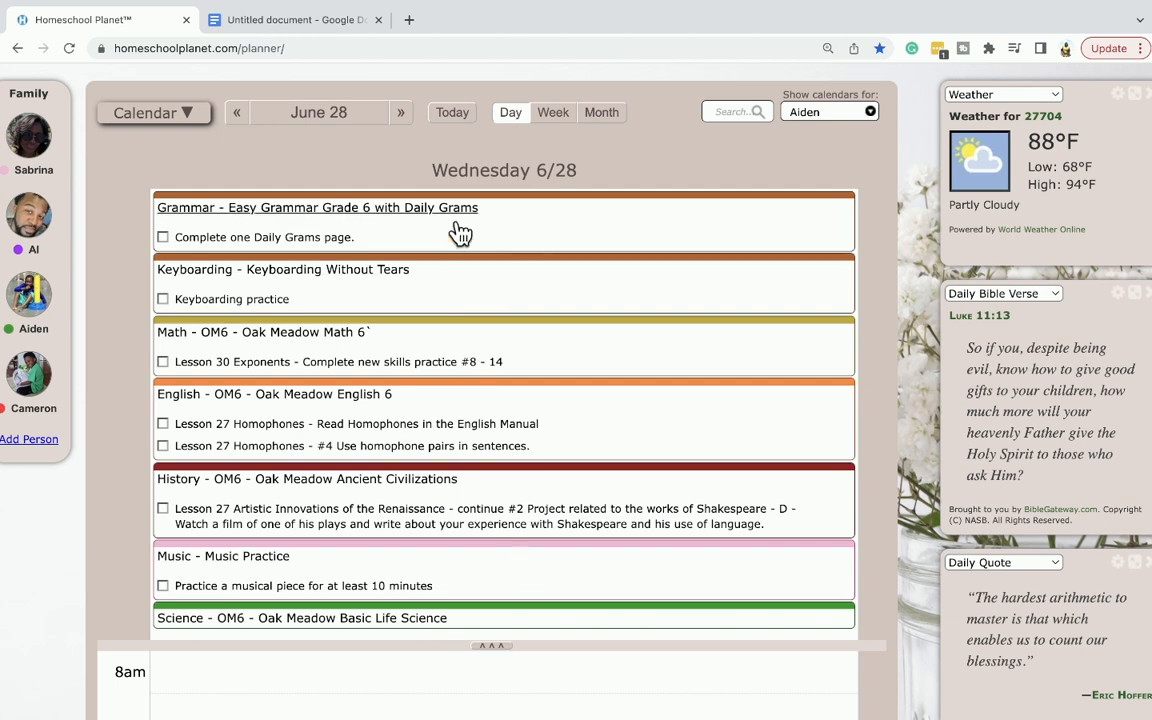
- Return to the week view for Jun 25 - Jul 1 and review each subject's assignments down to the Science entries
{"action": "left_click", "coordinate": [551, 115]}
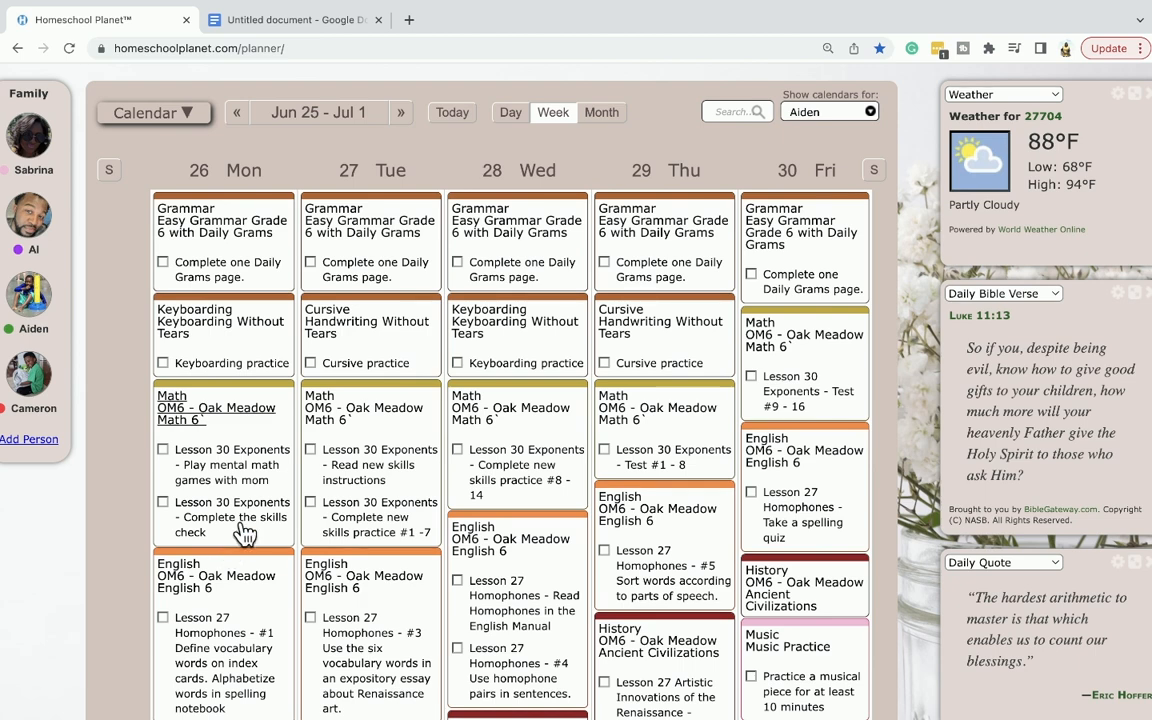
{"action": "scroll", "coordinate": [820, 355], "scroll_direction": "down", "scroll_amount": 1}
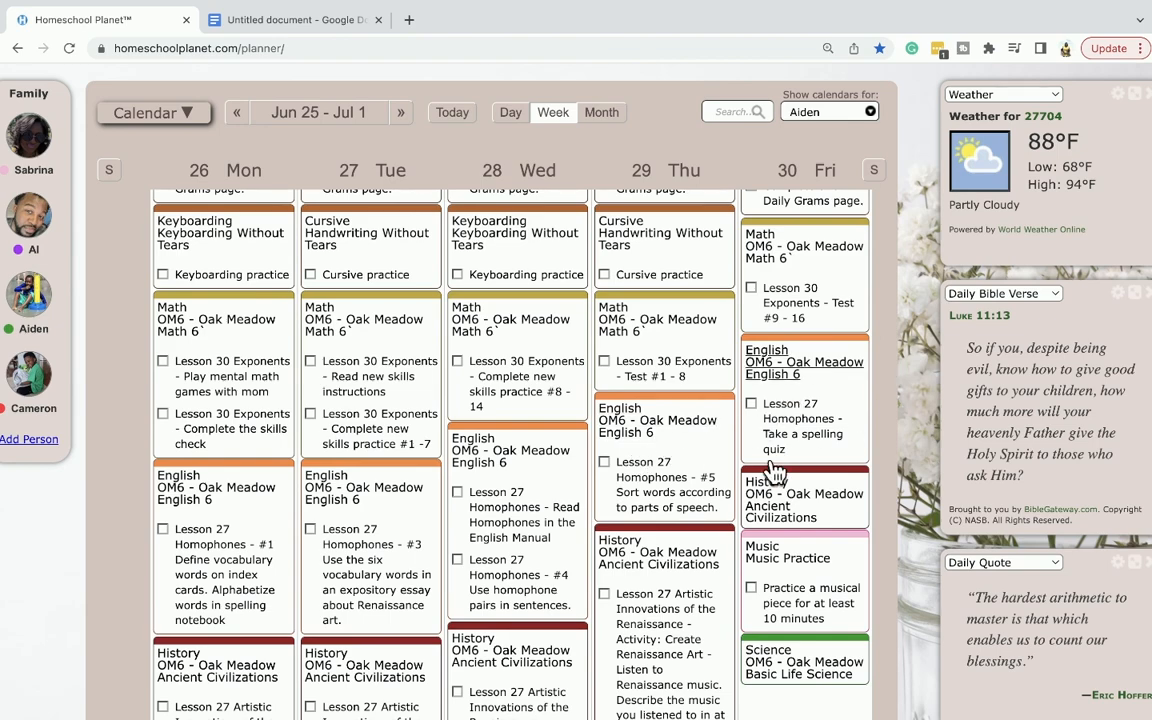
{"action": "scroll", "coordinate": [765, 375], "scroll_direction": "down", "scroll_amount": 1}
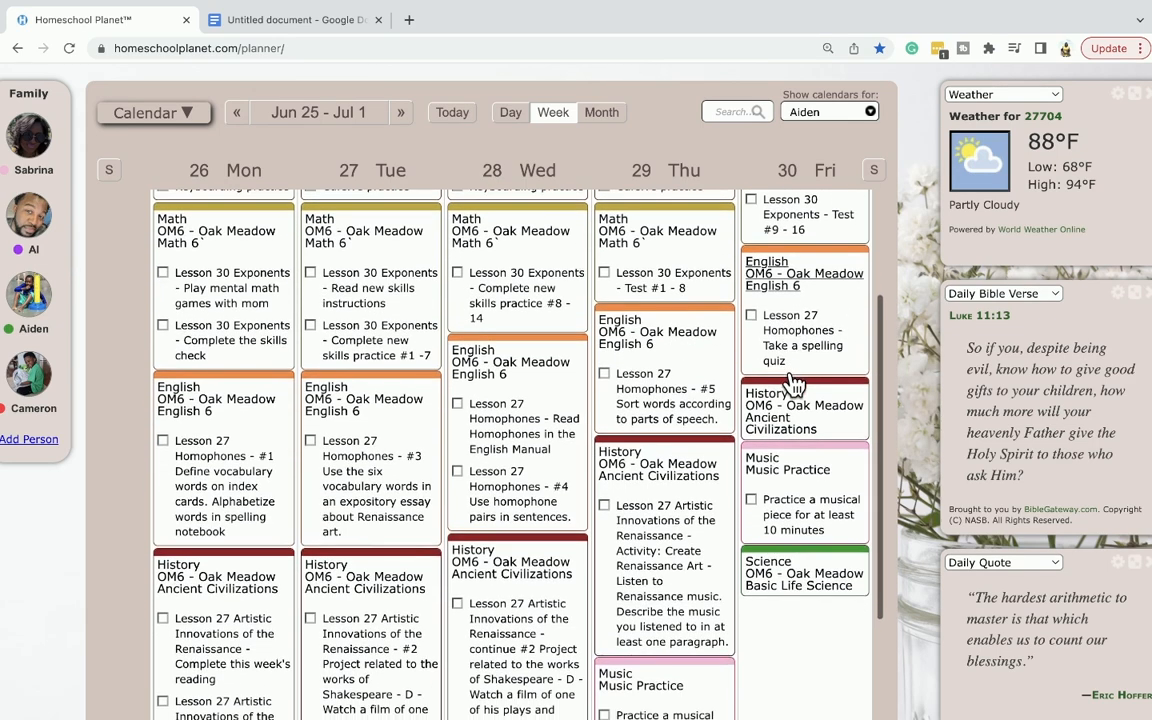
{"action": "scroll", "coordinate": [795, 386], "scroll_direction": "down", "scroll_amount": 1}
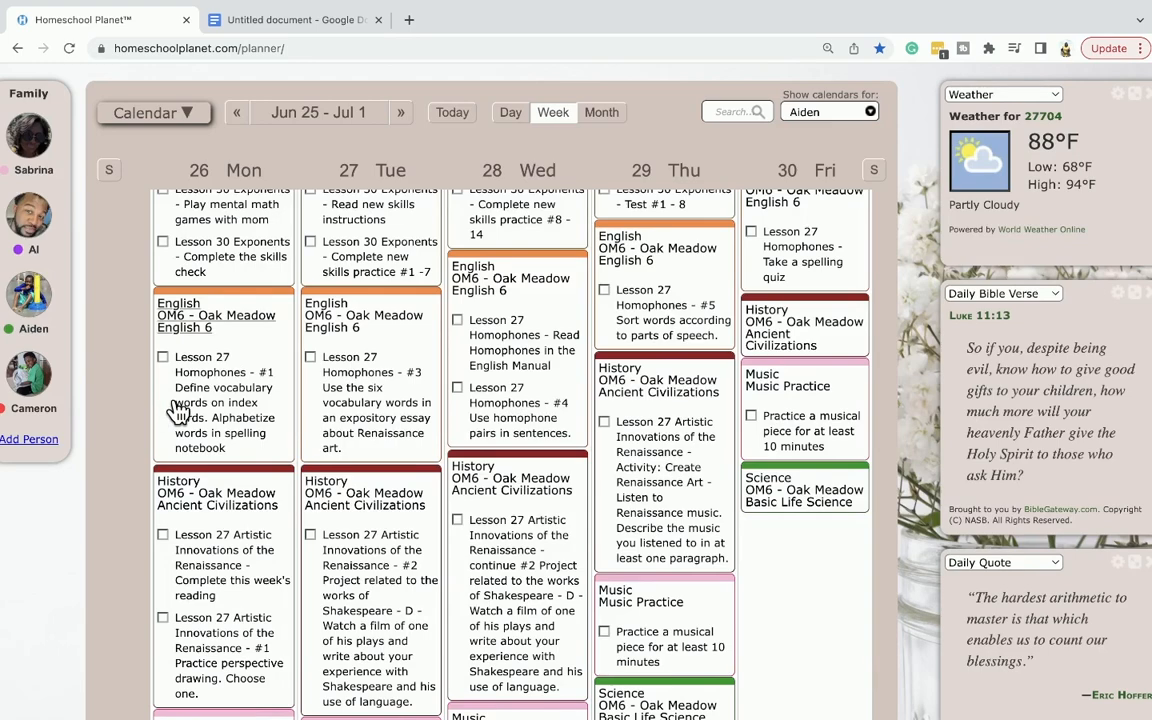
{"action": "scroll", "coordinate": [172, 415], "scroll_direction": "down", "scroll_amount": 1}
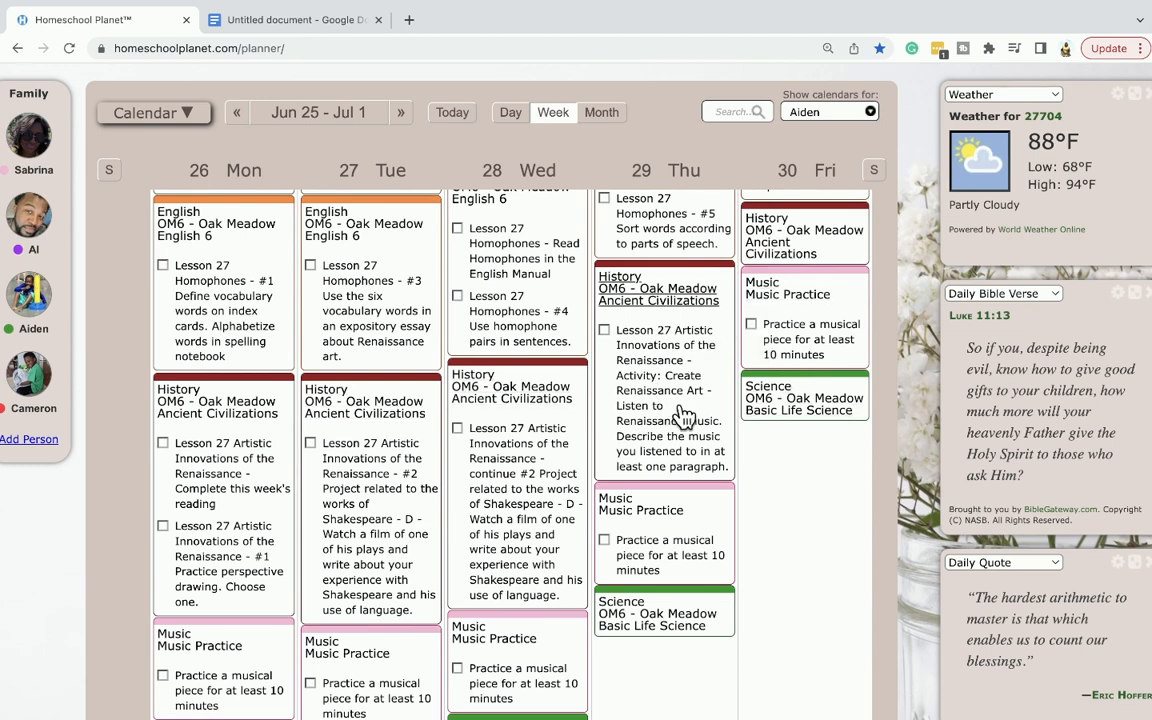
{"action": "scroll", "coordinate": [650, 510], "scroll_direction": "down", "scroll_amount": 1}
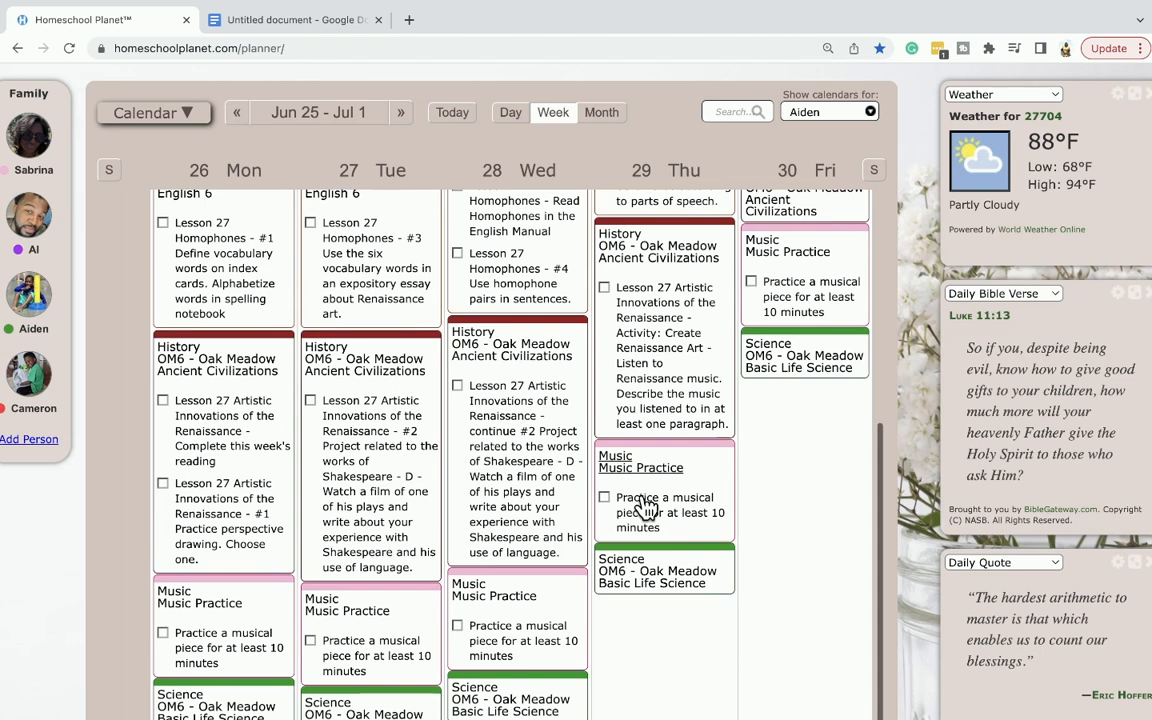
{"action": "scroll", "coordinate": [647, 507], "scroll_direction": "down", "scroll_amount": 2}
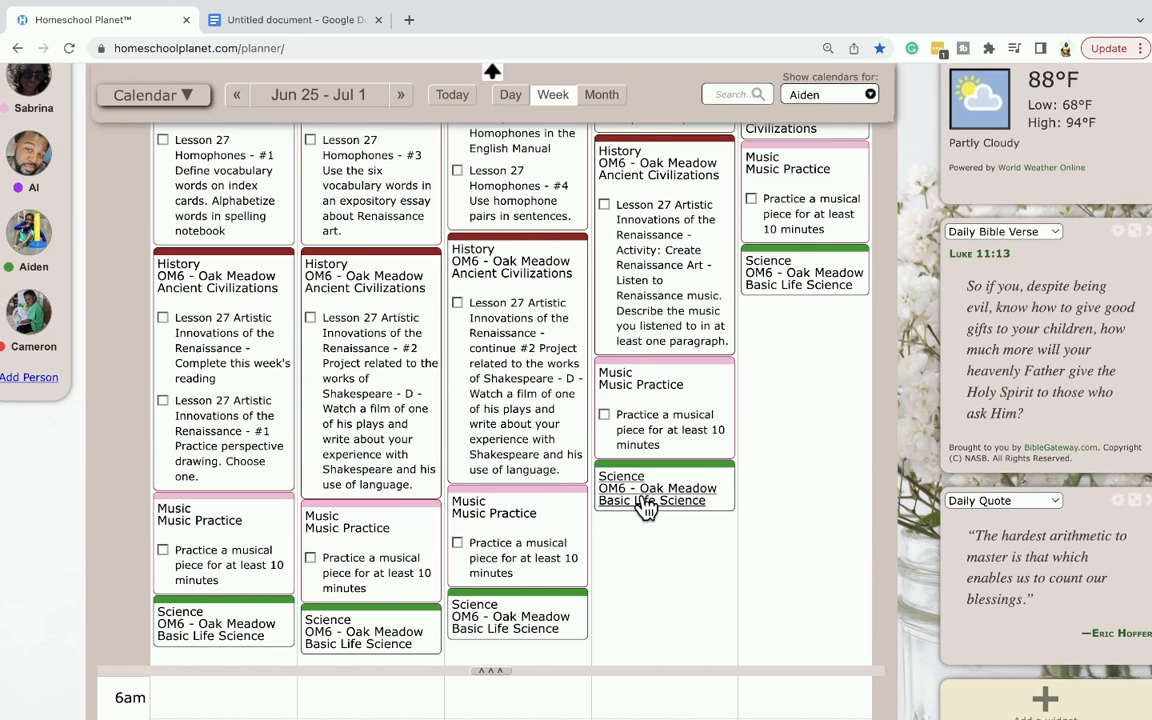
- Open Monday, June 26's Science class for editing and enter "Lesson 27 Proteins" as that day's assignment
{"action": "left_click", "coordinate": [240, 625]}
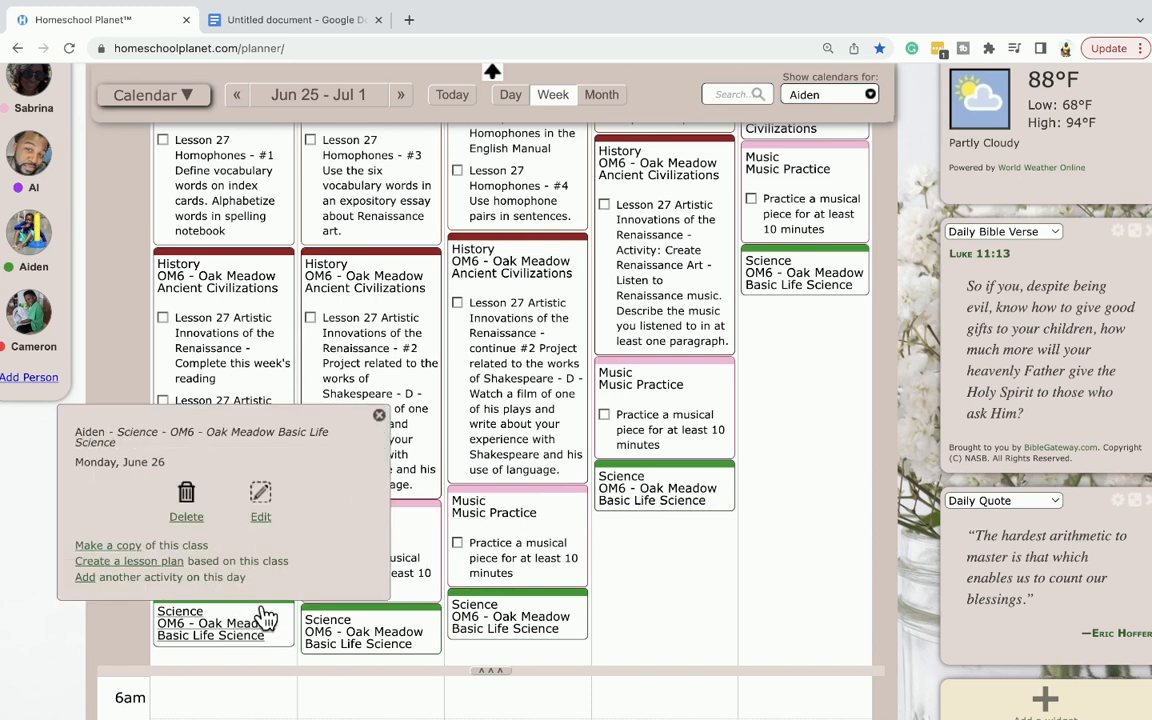
{"action": "left_click", "coordinate": [261, 518]}
{"action": "type", "text": "Lesson 27 "}
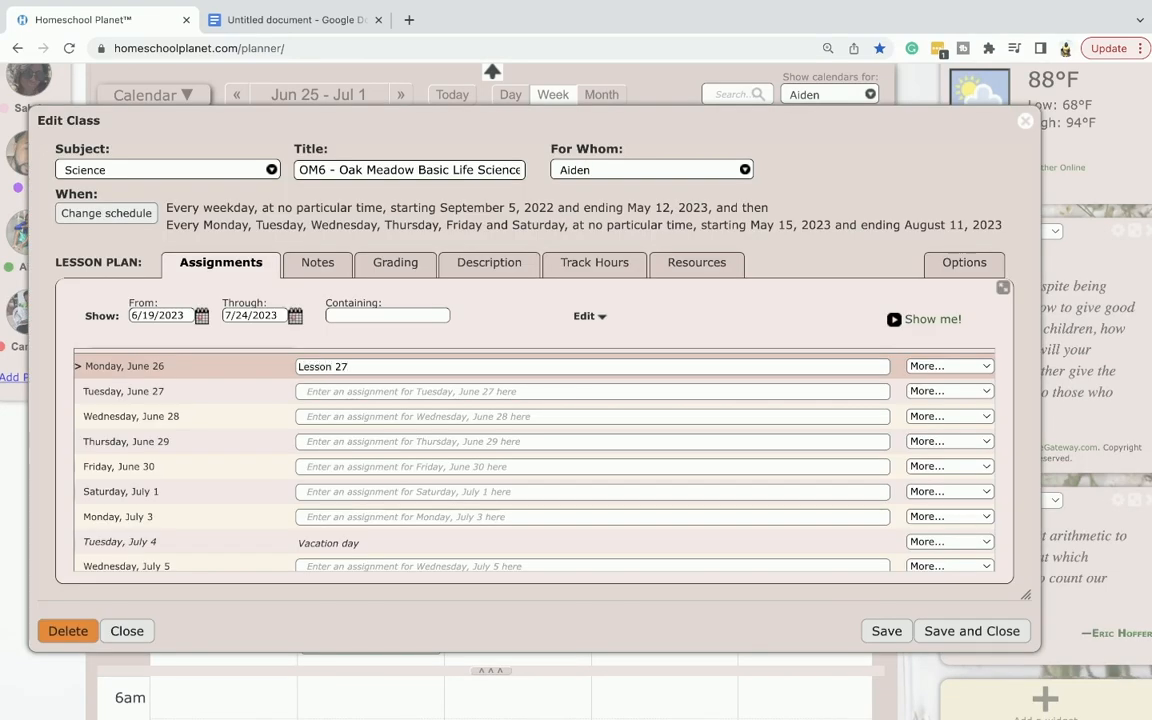
{"action": "type", "text": "Proti"}
{"action": "key", "text": "BackSpace"}
{"action": "type", "text": "eins"}
- Copy Monday's Science assignment text into the assignments for Tuesday, June 27 through Friday, June 30
{"action": "left_click", "coordinate": [320, 390]}
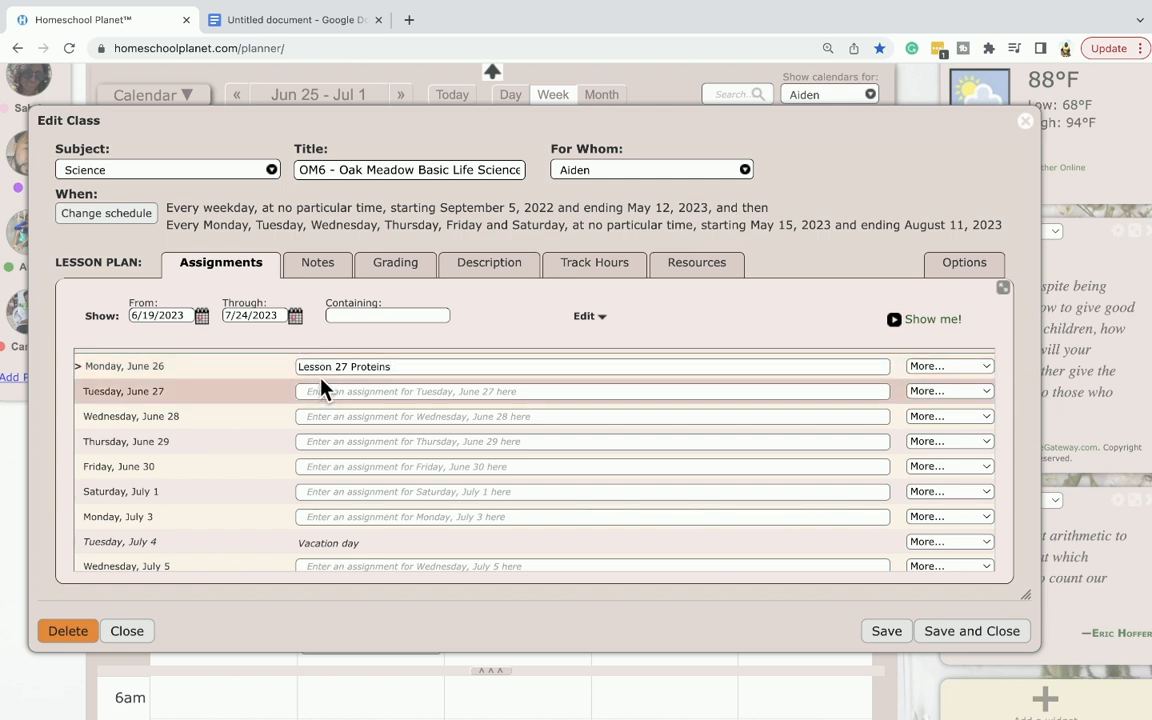
{"action": "left_click", "coordinate": [322, 367]}
{"action": "key", "text": "ctrl+a"}
{"action": "key", "text": "ctrl+c"}
{"action": "left_click", "coordinate": [332, 391]}
{"action": "key", "text": "ctrl+v"}
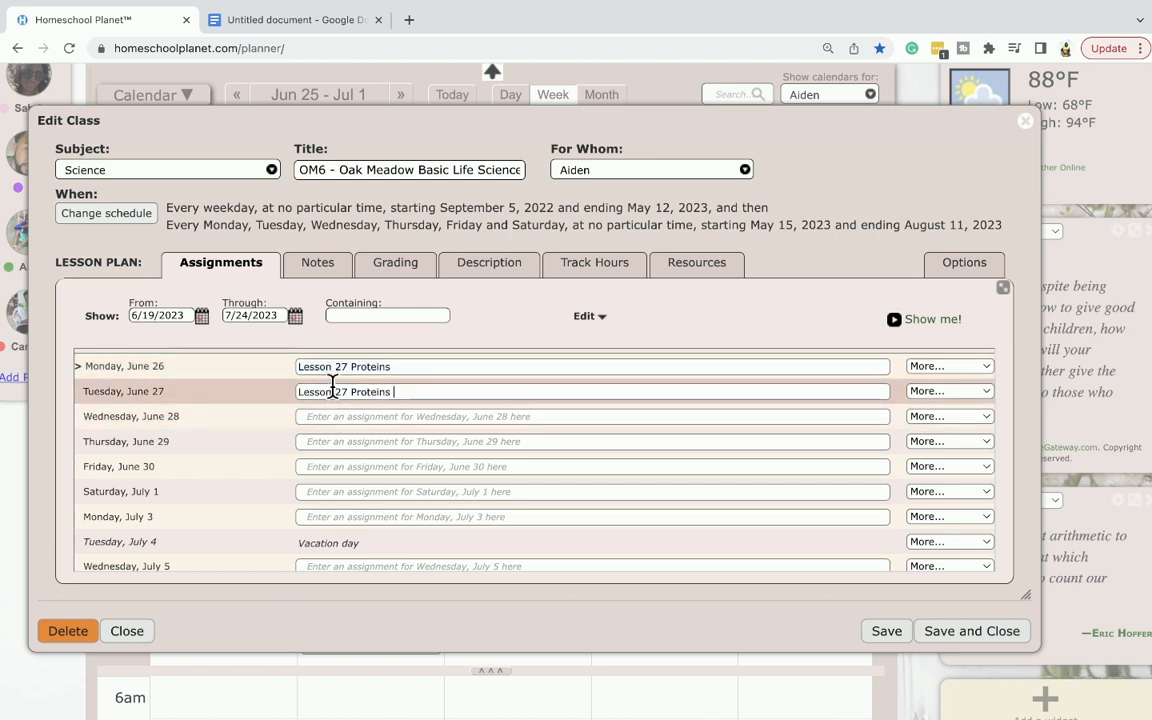
{"action": "left_click", "coordinate": [330, 413]}
{"action": "key", "text": "ctrl+v"}
{"action": "left_click", "coordinate": [332, 438]}
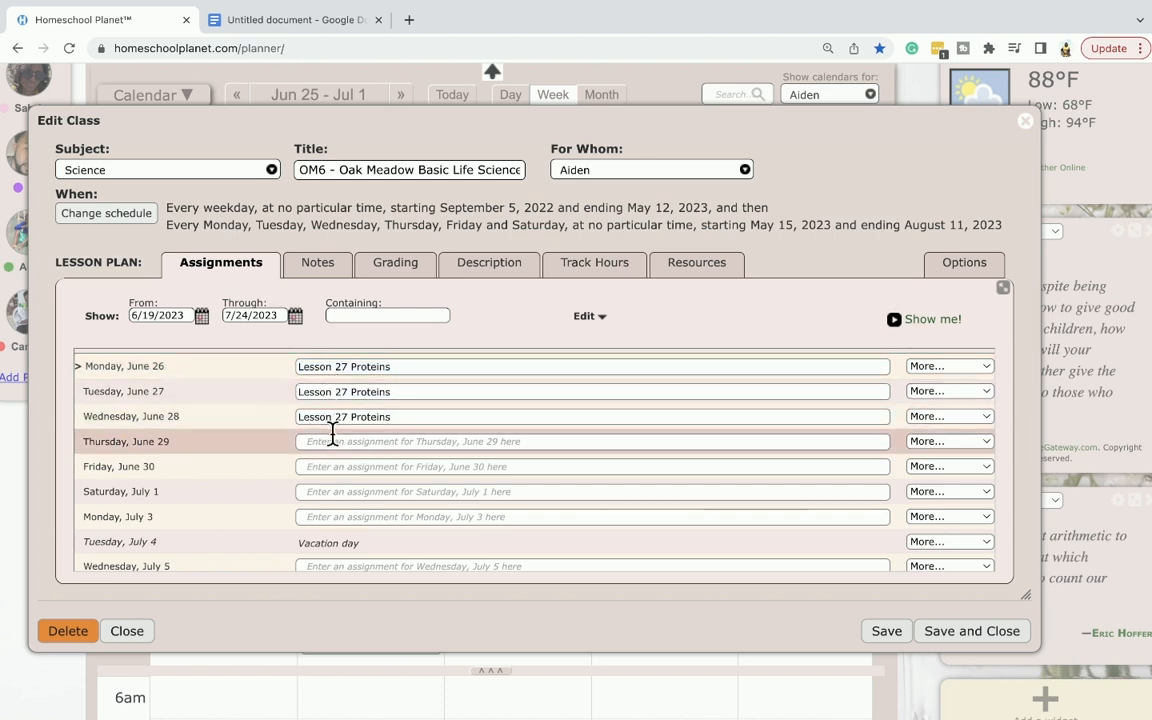
{"action": "key", "text": "ctrl+v"}
{"action": "left_click", "coordinate": [325, 467]}
{"action": "key", "text": "ctrl+v"}
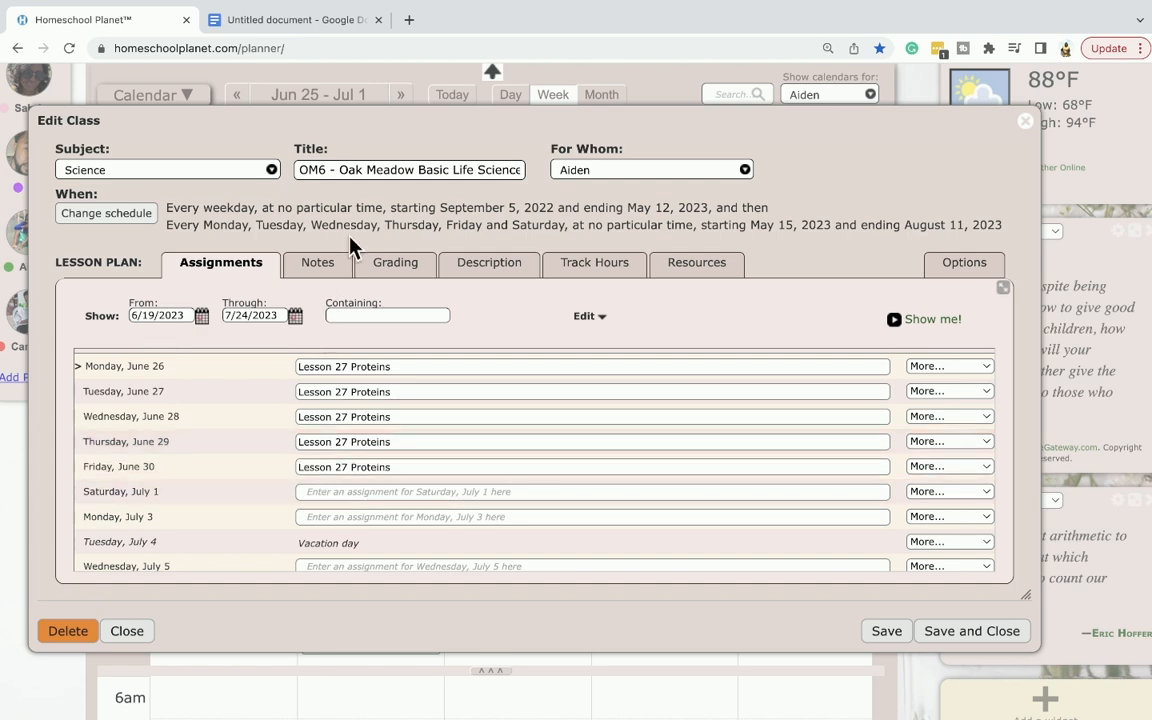
- Look over the Science class's daily notes and the additional options for Monday's assignment
{"action": "left_click", "coordinate": [320, 264]}
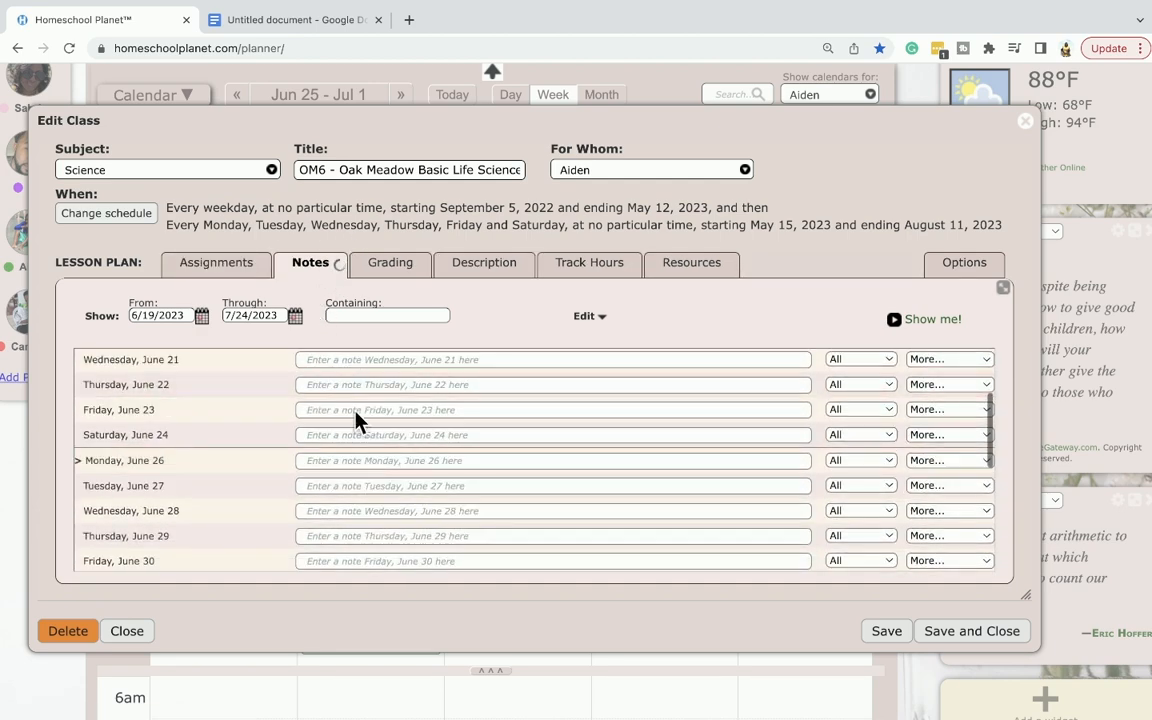
{"action": "left_click", "coordinate": [236, 275]}
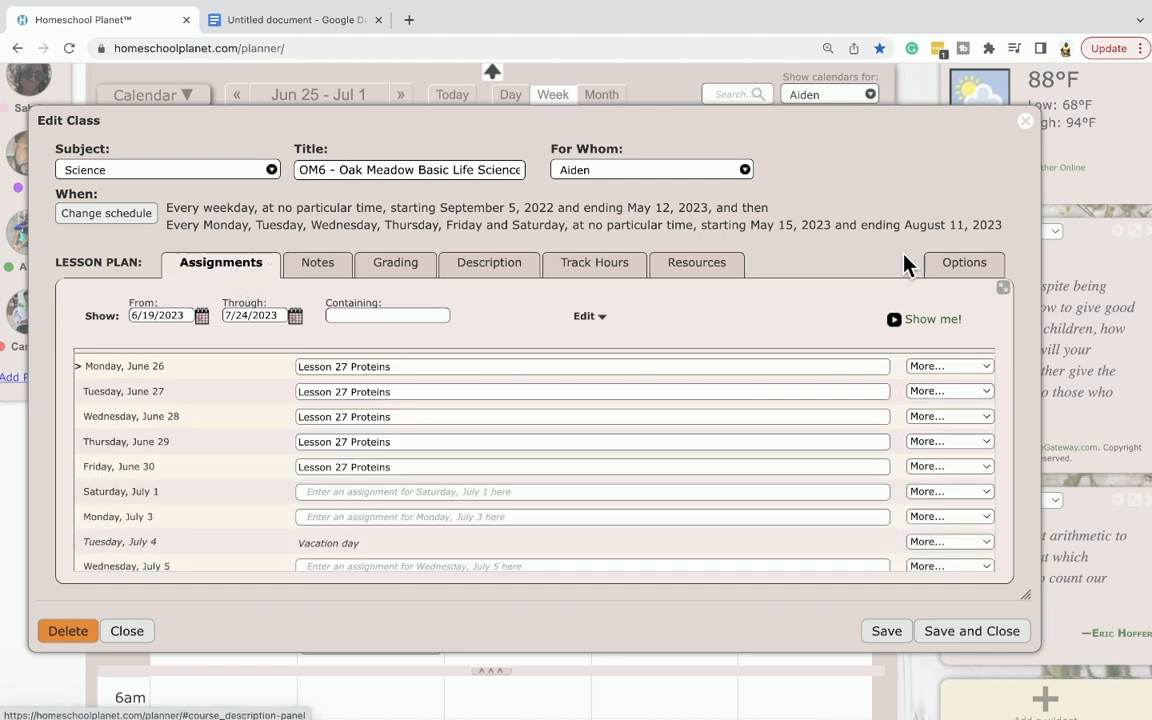
{"action": "left_click", "coordinate": [943, 366]}
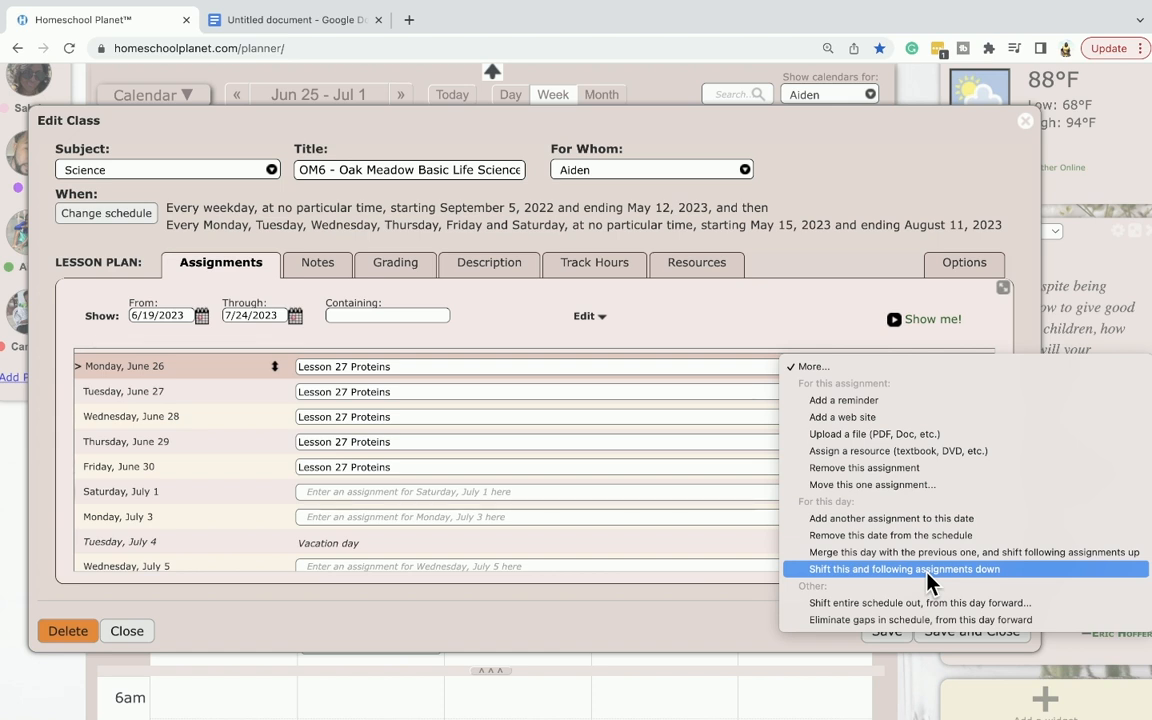
- Append "- Read and take notes" to Monday's assignment and "- #1 Explain how toxins are removed from the body." to Tuesday's
{"action": "left_click", "coordinate": [648, 372]}
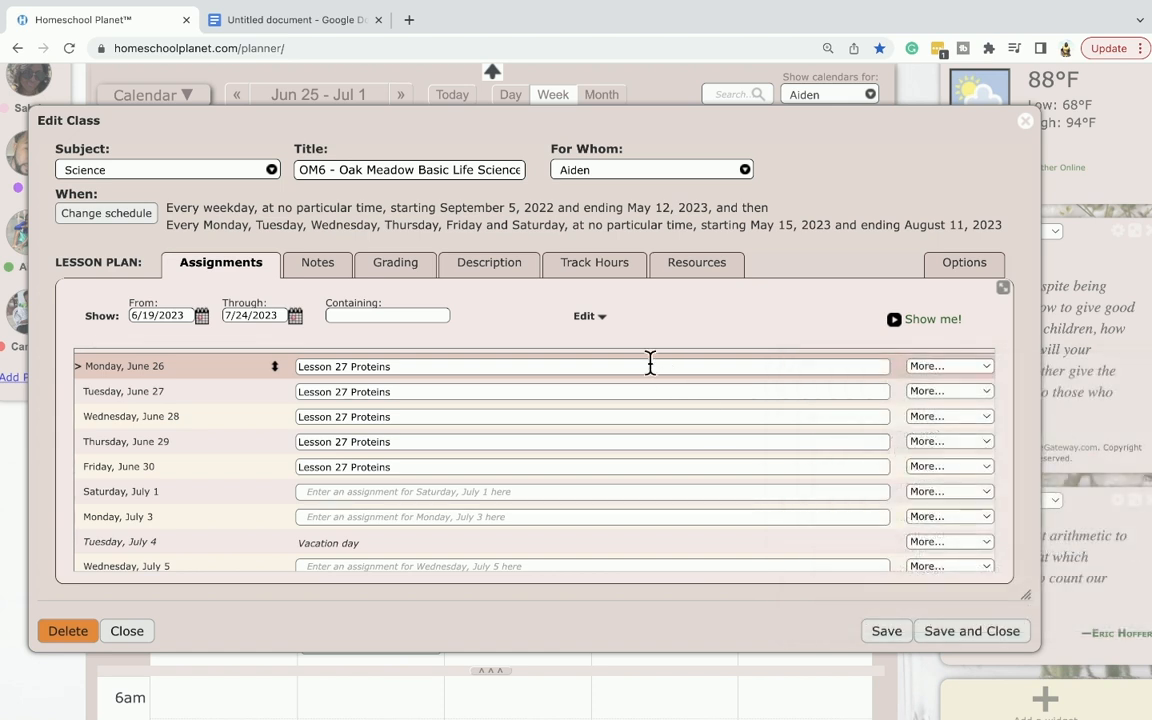
{"action": "type", "text": "- Read and take noetes"}
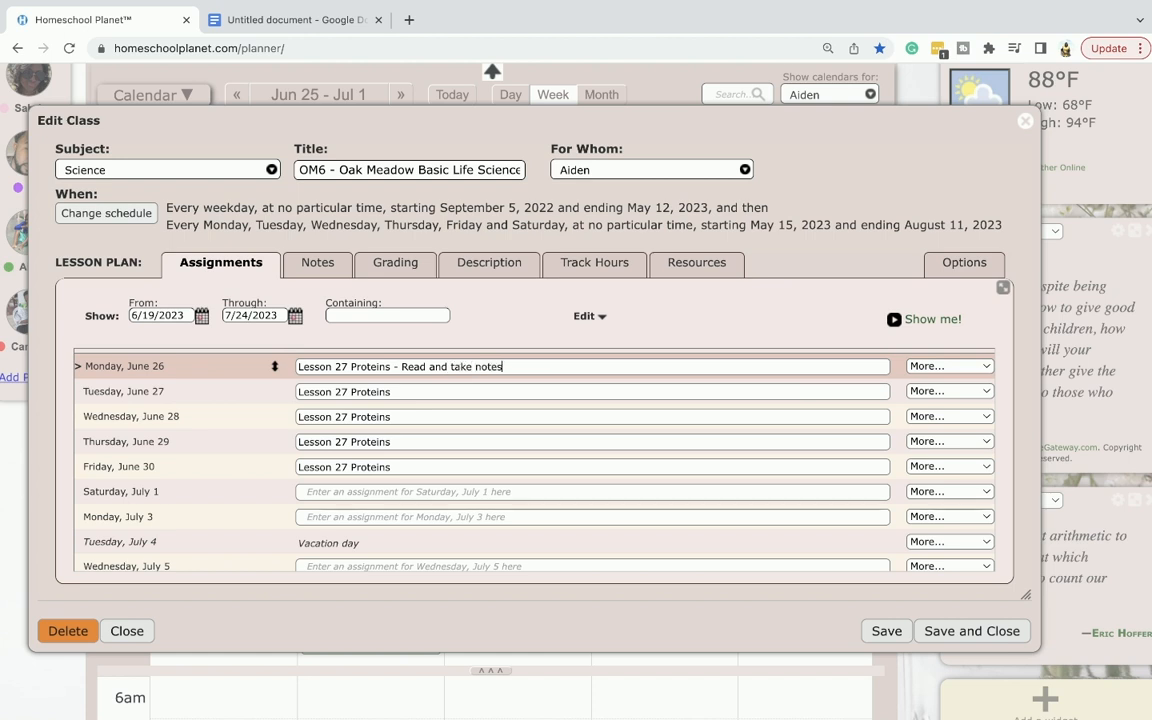
{"action": "left_click", "coordinate": [617, 393]}
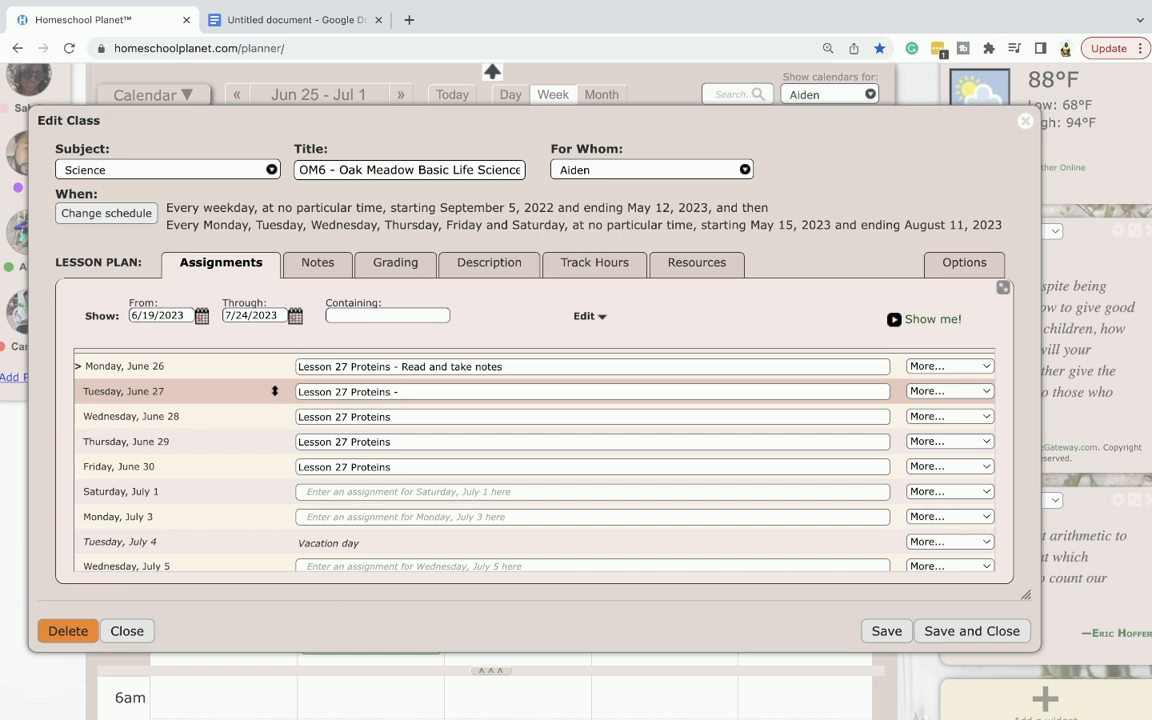
{"action": "type", "text": "#1"}
{"action": "type", "text": "Explain how toxins are"}
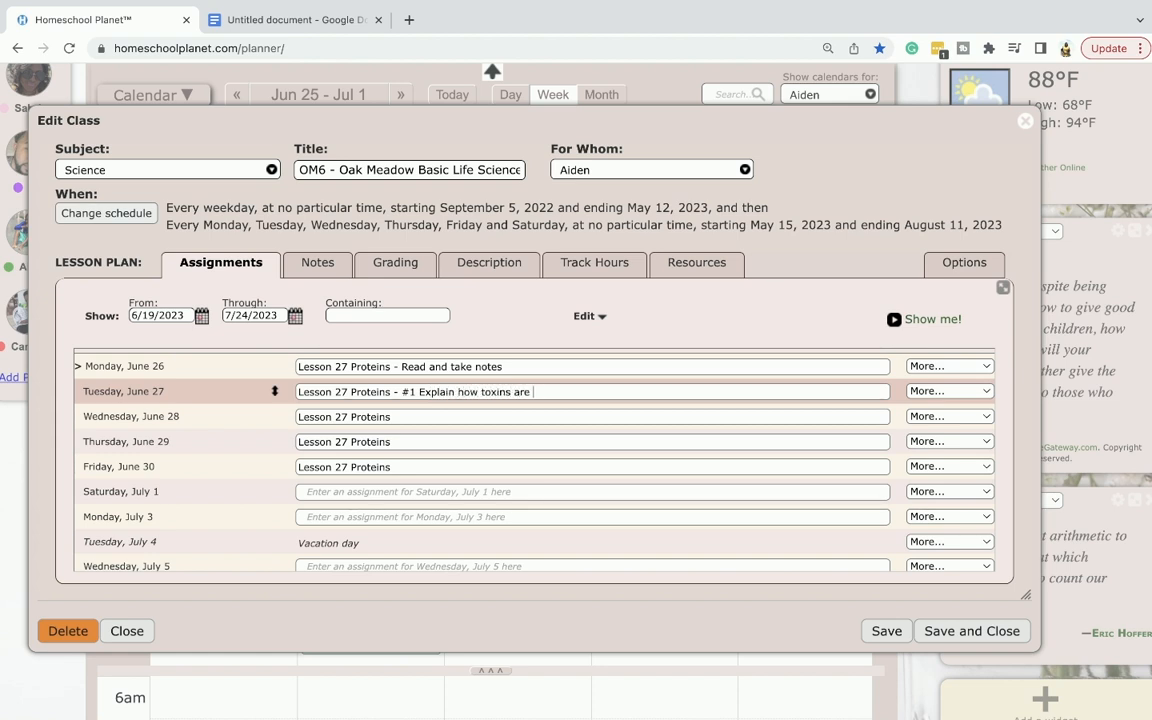
{"action": "type", "text": " removed f"}
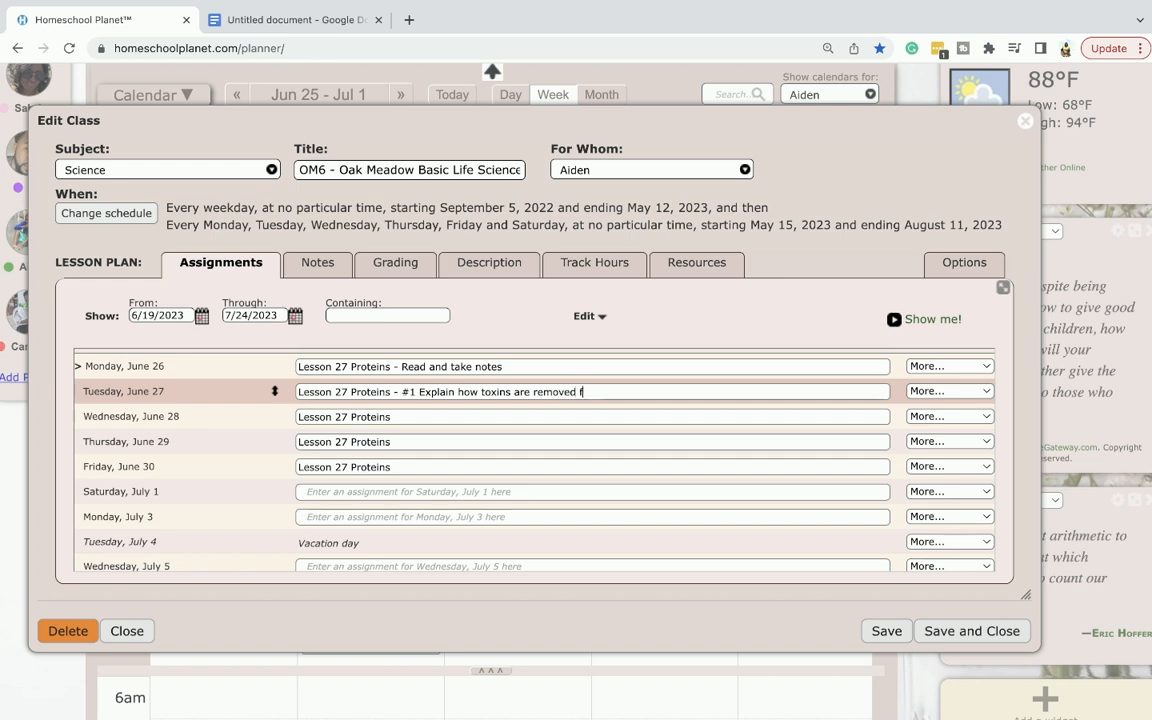
{"action": "type", "text": "rom the body."}
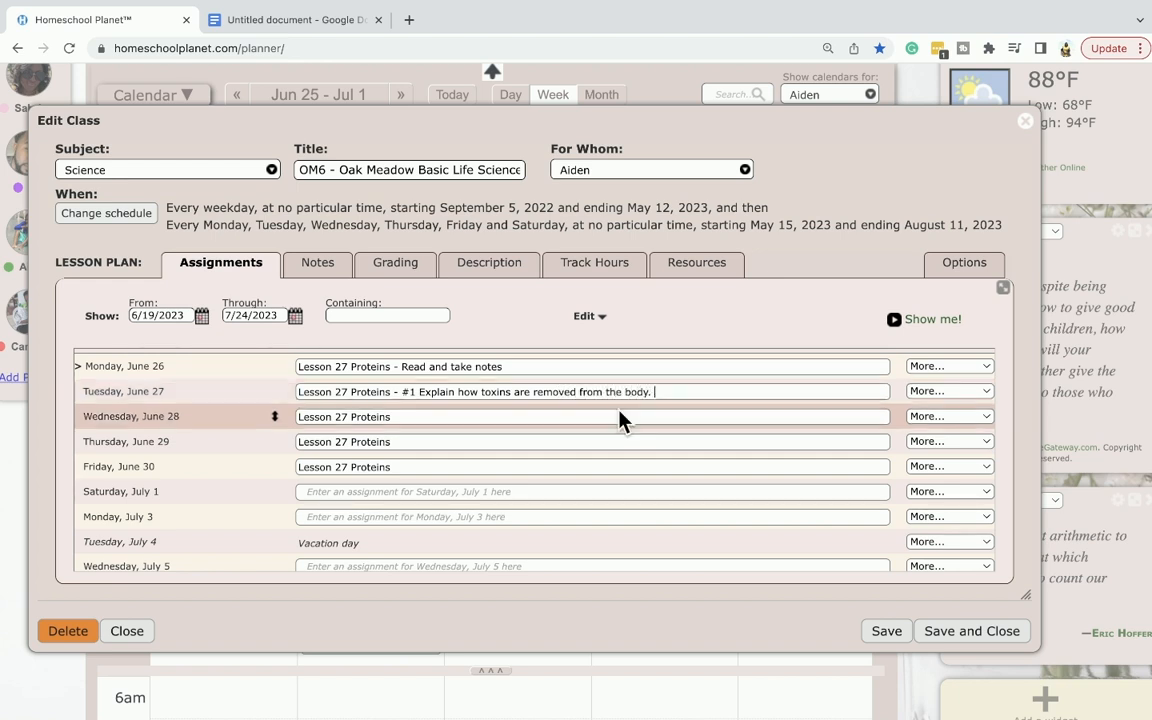
- Add another assignment to Tuesday, June 27 reading "Lesson 27 Proteins - #2 Plan balanced meals for two days."
{"action": "left_click", "coordinate": [950, 391]}
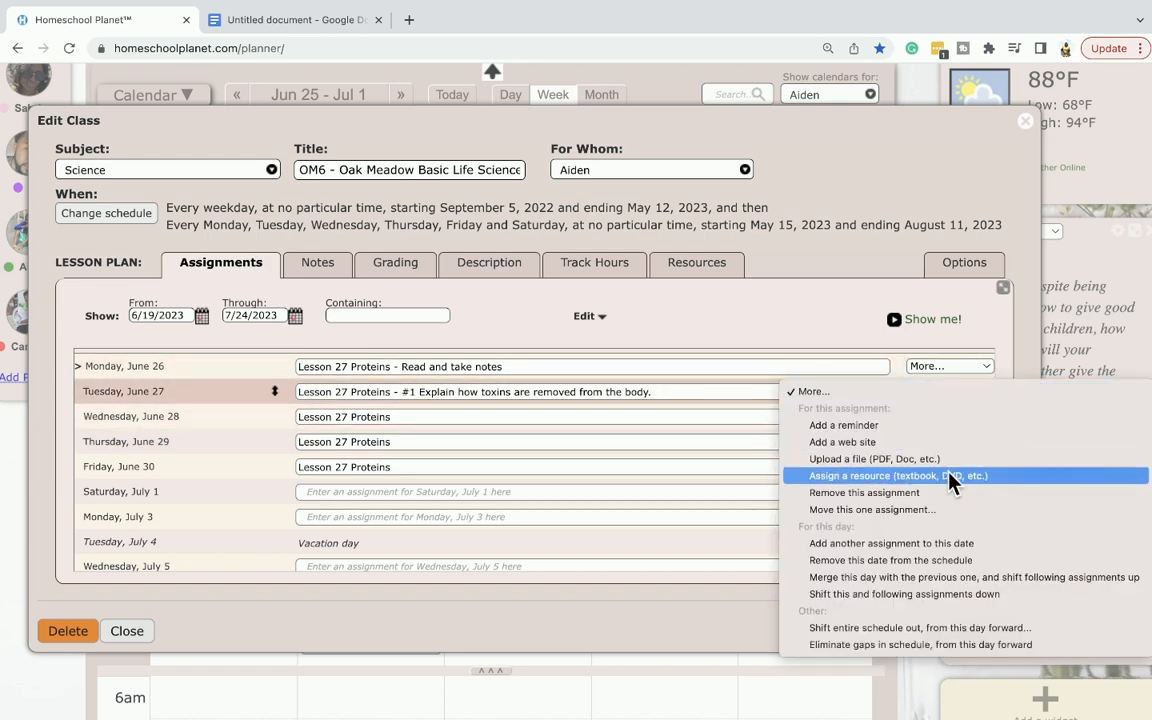
{"action": "left_click", "coordinate": [945, 545]}
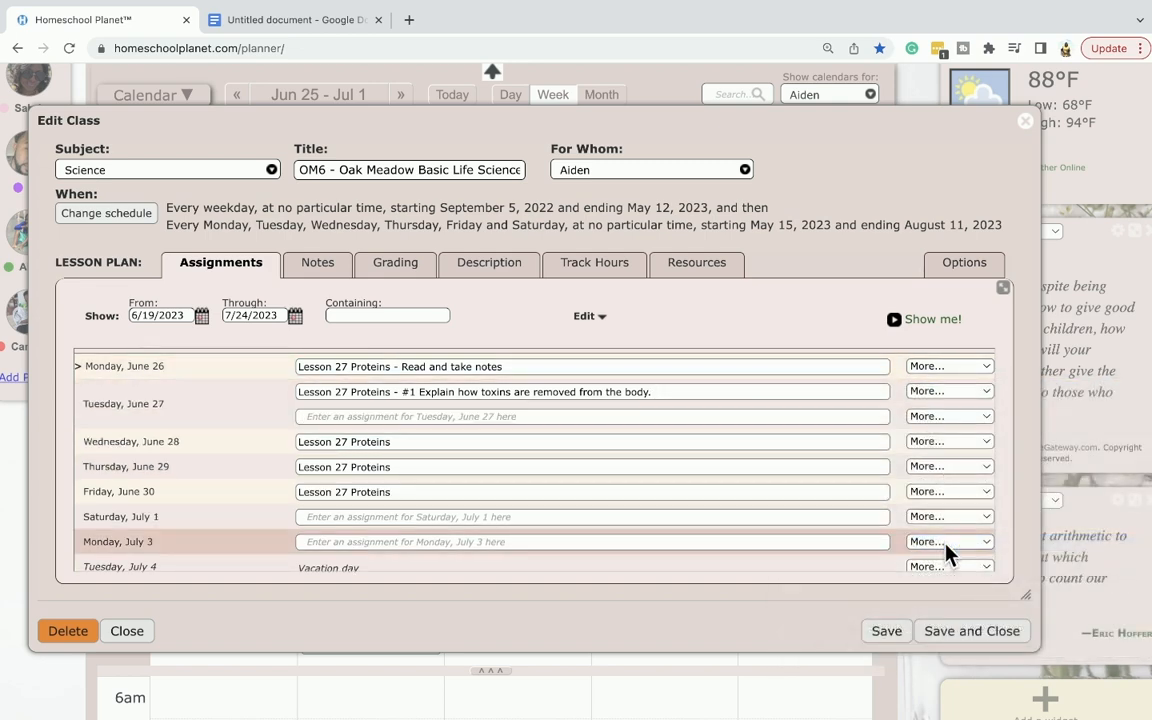
{"action": "key", "text": "ctrl+v"}
{"action": "type", "text": "- "}
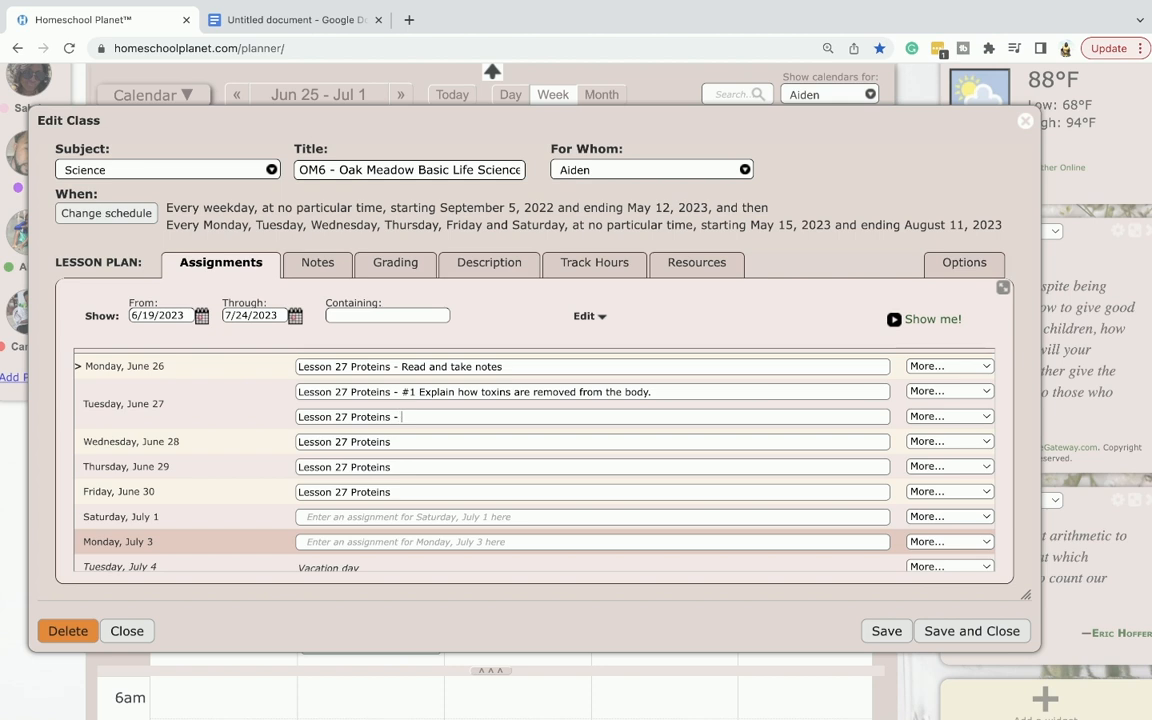
{"action": "type", "text": "#2 Plan balanced mea"}
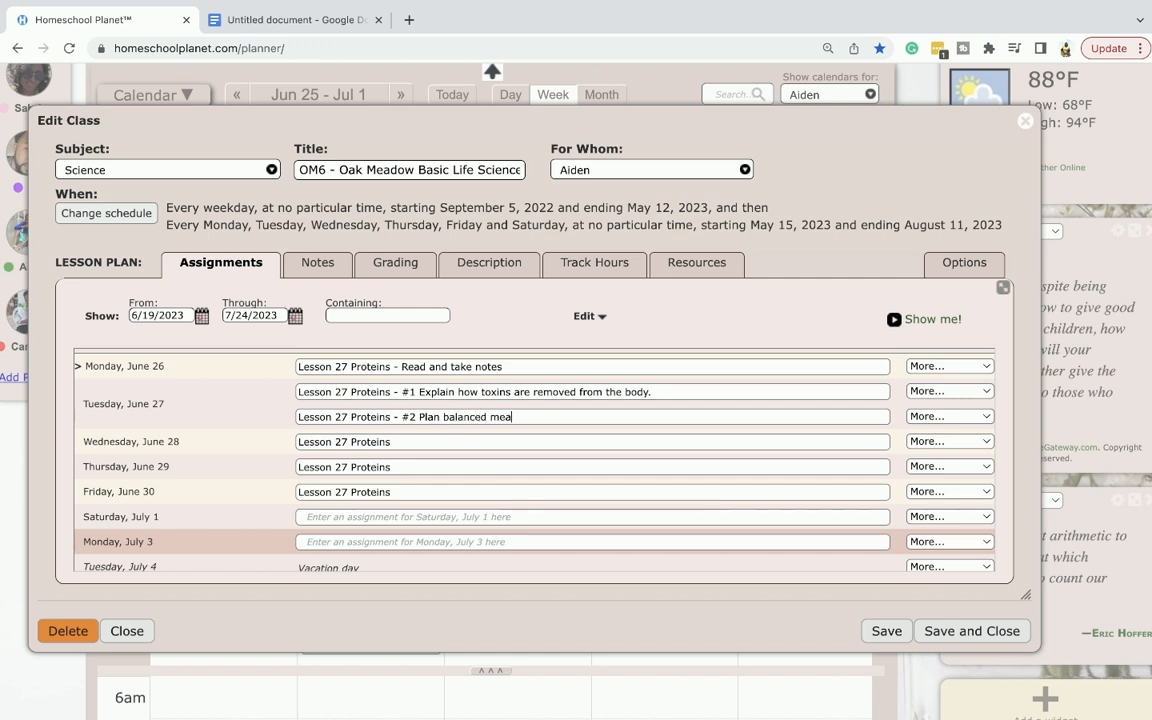
{"action": "type", "text": "ls for two days."}
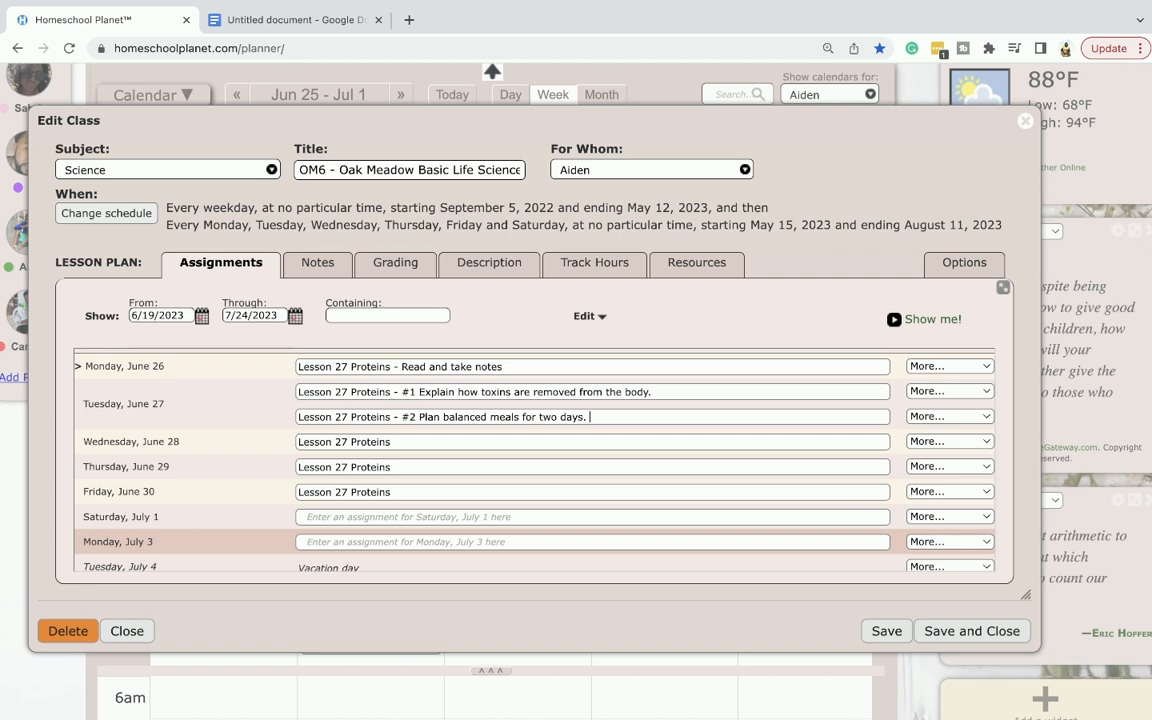
- Append "- #3 Identify the vitamins and minerals in the food you eat." to the Science assignment for Wednesday, June 28
{"action": "left_click", "coordinate": [965, 395]}
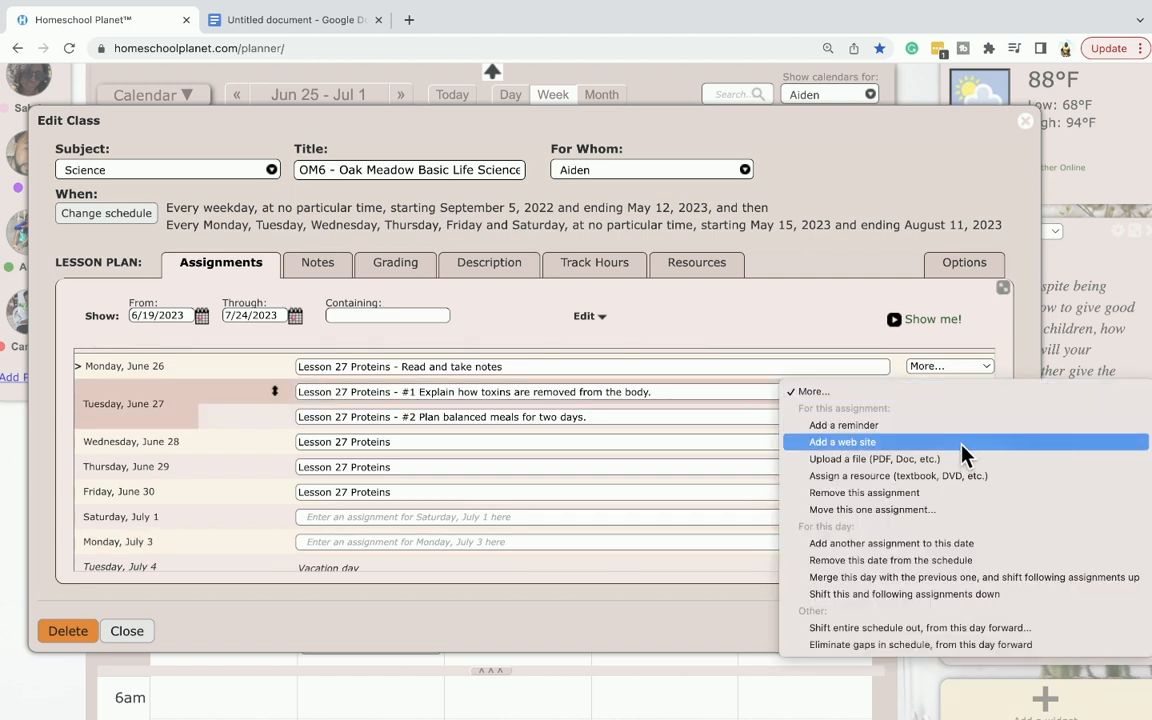
{"action": "left_click", "coordinate": [675, 426]}
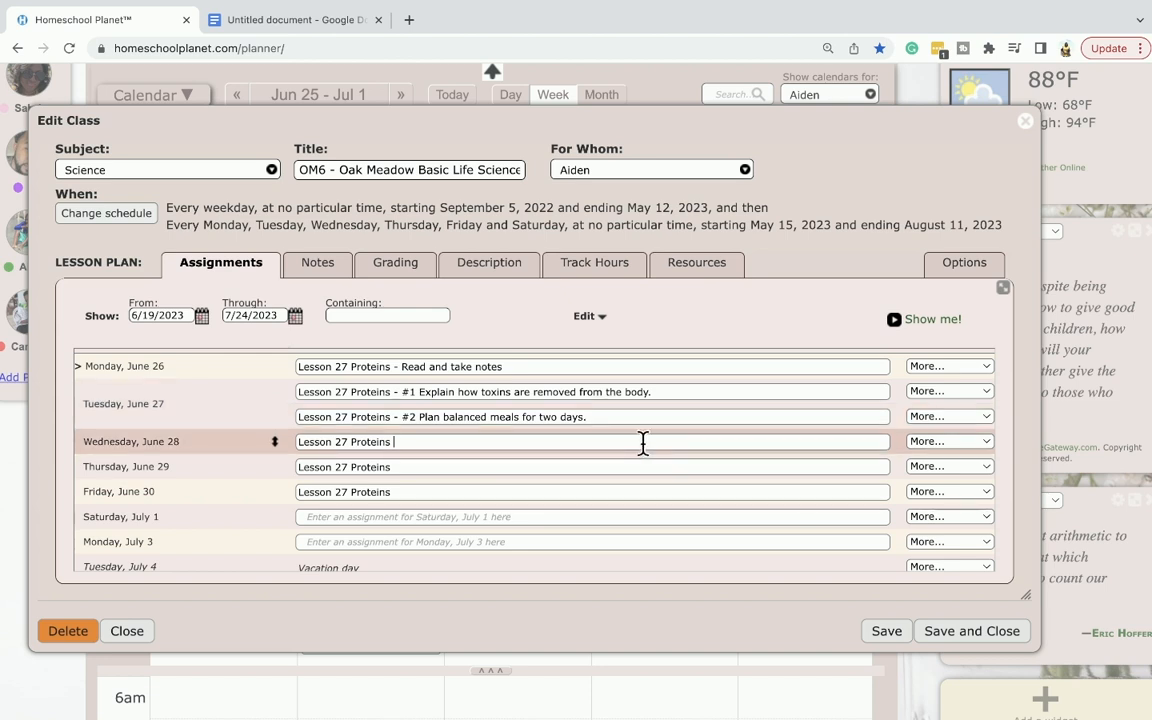
{"action": "left_click", "coordinate": [643, 443]}
{"action": "type", "text": "- #3"}
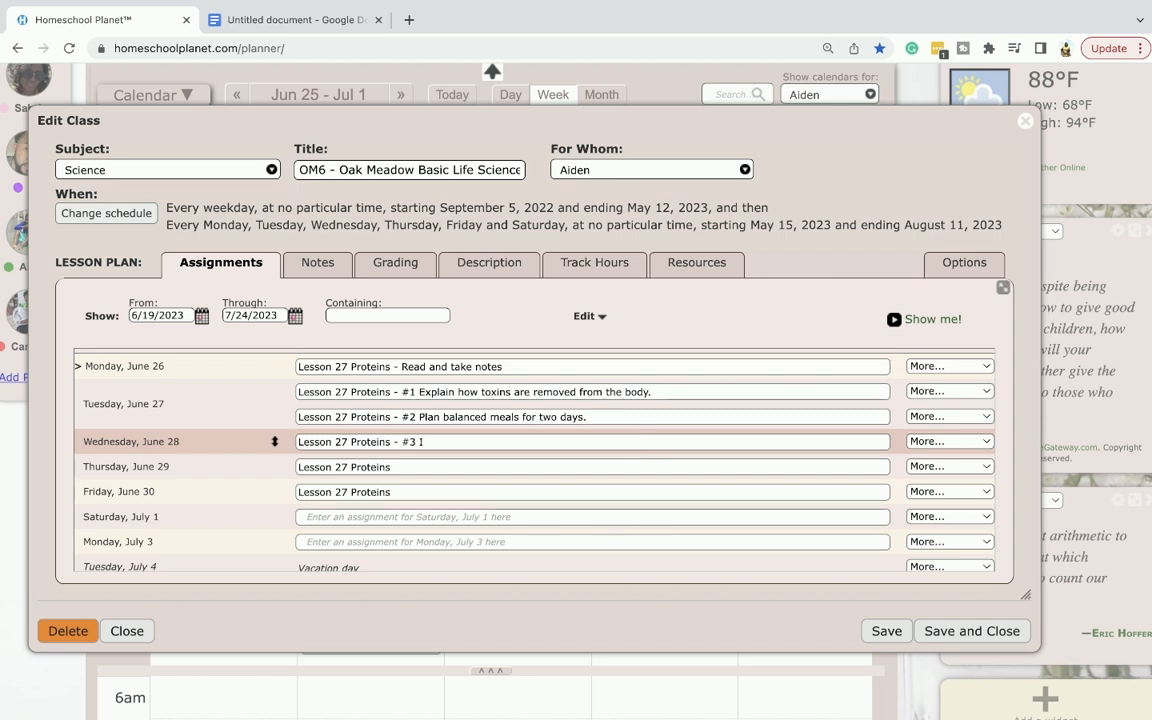
{"action": "type", "text": " Iden"}
{"action": "type", "text": "ify the vit"}
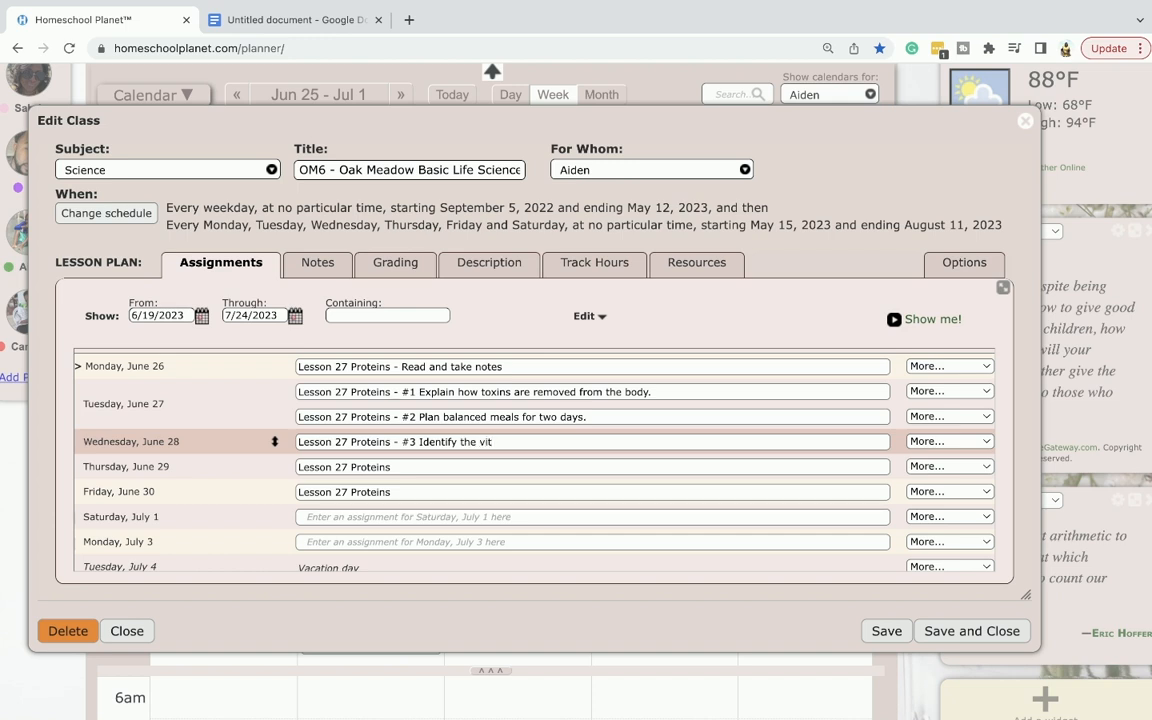
{"action": "type", "text": "mins abnd minerals"}
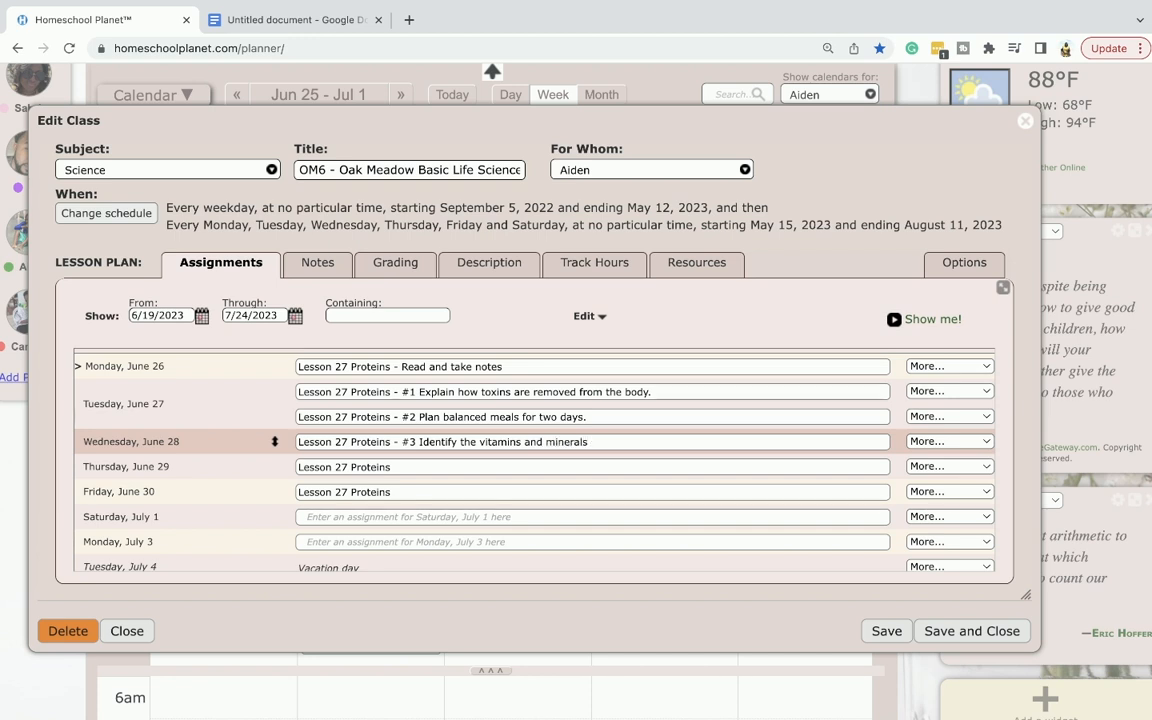
{"action": "type", "text": "in the food you eat."}
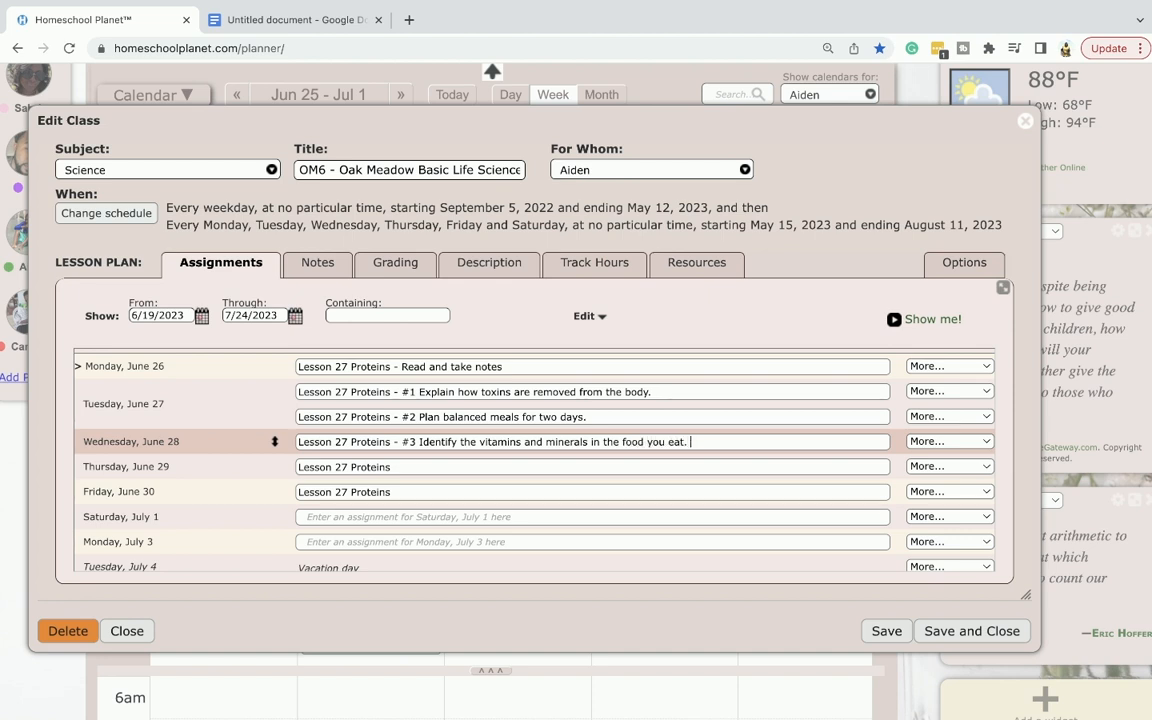
- Append "Choice Assignment - A- Cookin' Up a Storm" to the Science assignment for Thursday, June 29
{"action": "left_click", "coordinate": [634, 465]}
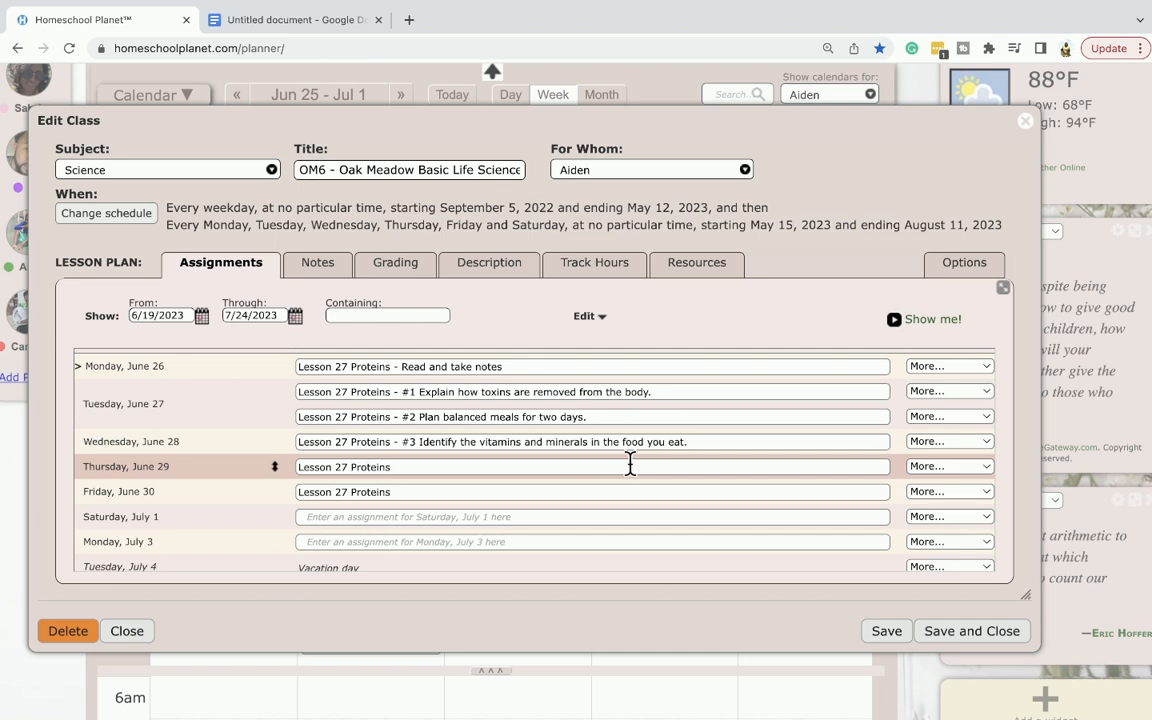
{"action": "type", "text": "Choice Assignments-A"}
{"action": "key", "text": "BackSpace"}
{"action": "type", "text": "A"}
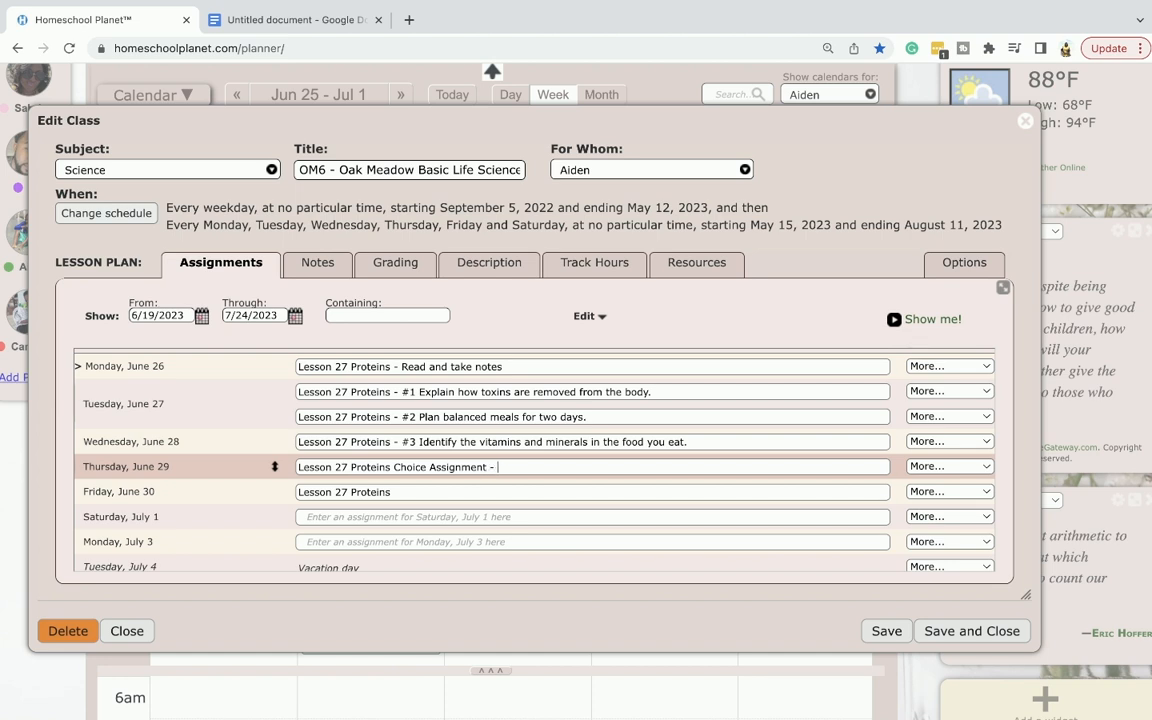
{"action": "type", "text": "- Cookin' Up a Storm"}
- Append "- Test" to the Science assignment for Friday, June 30, and save and close the class
{"action": "left_click", "coordinate": [576, 485]}
{"action": "type", "text": "- Test"}
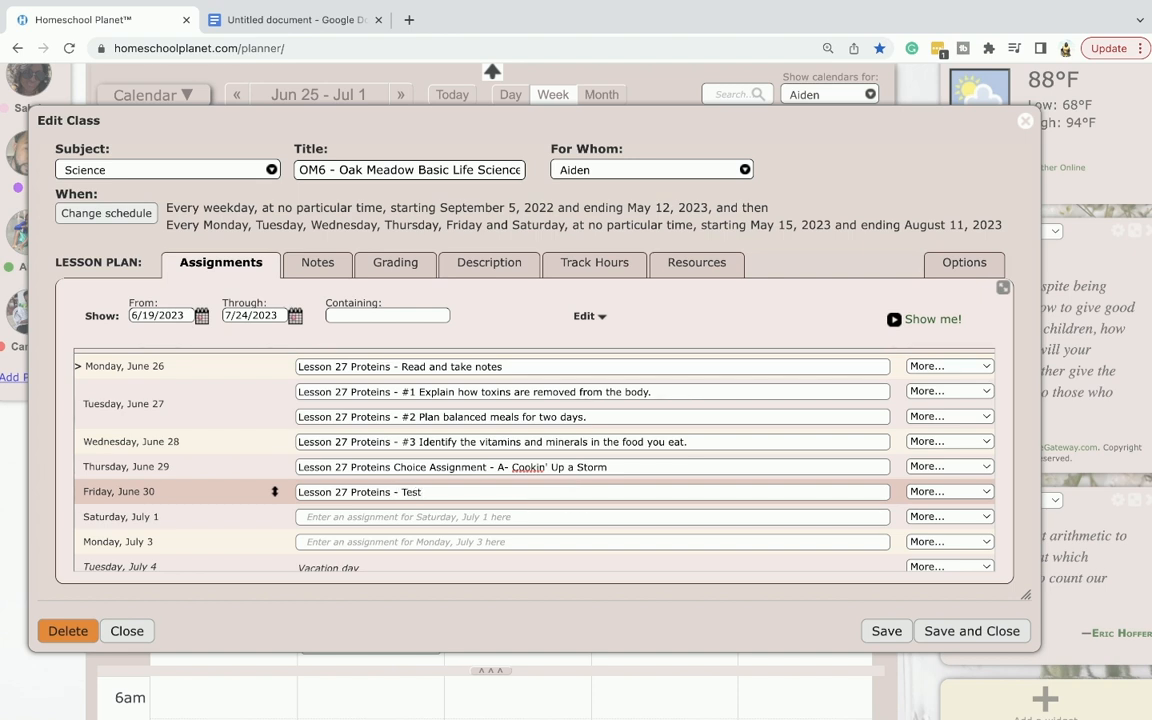
{"action": "left_click", "coordinate": [521, 513]}
{"action": "left_click", "coordinate": [958, 631]}
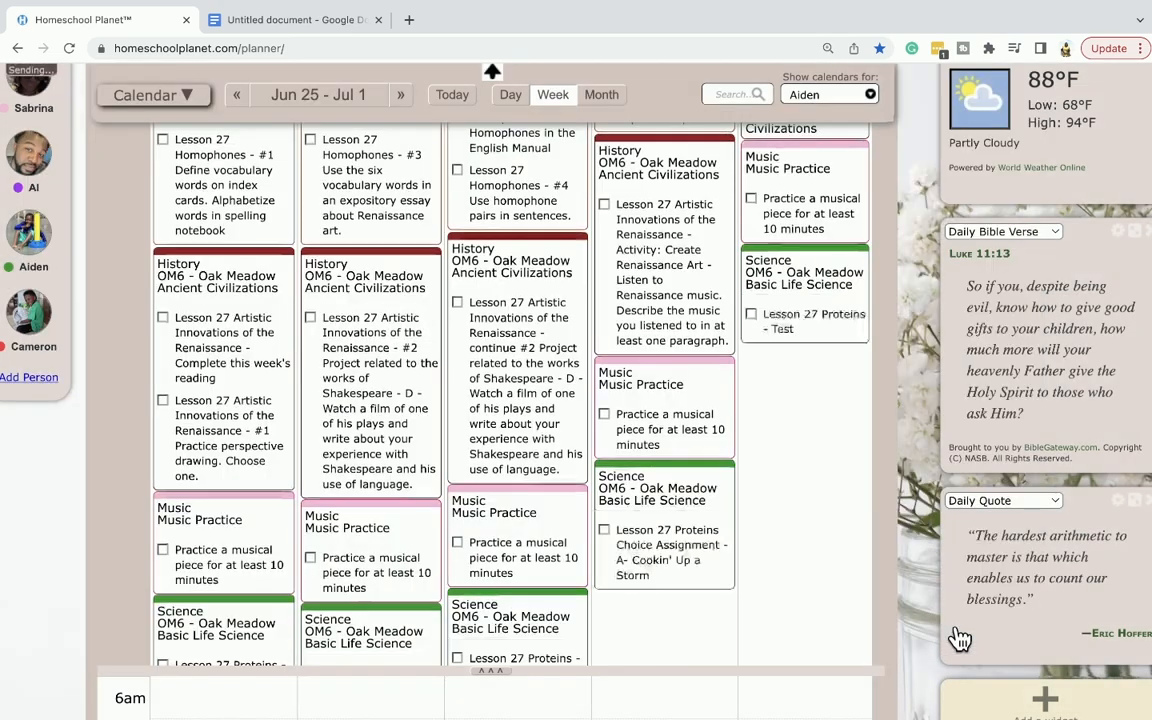
- Look over the week's assignments and the daily schedules for Wednesday, June 28 through Friday, June 30
{"action": "scroll", "coordinate": [750, 577], "scroll_direction": "down", "scroll_amount": 3}
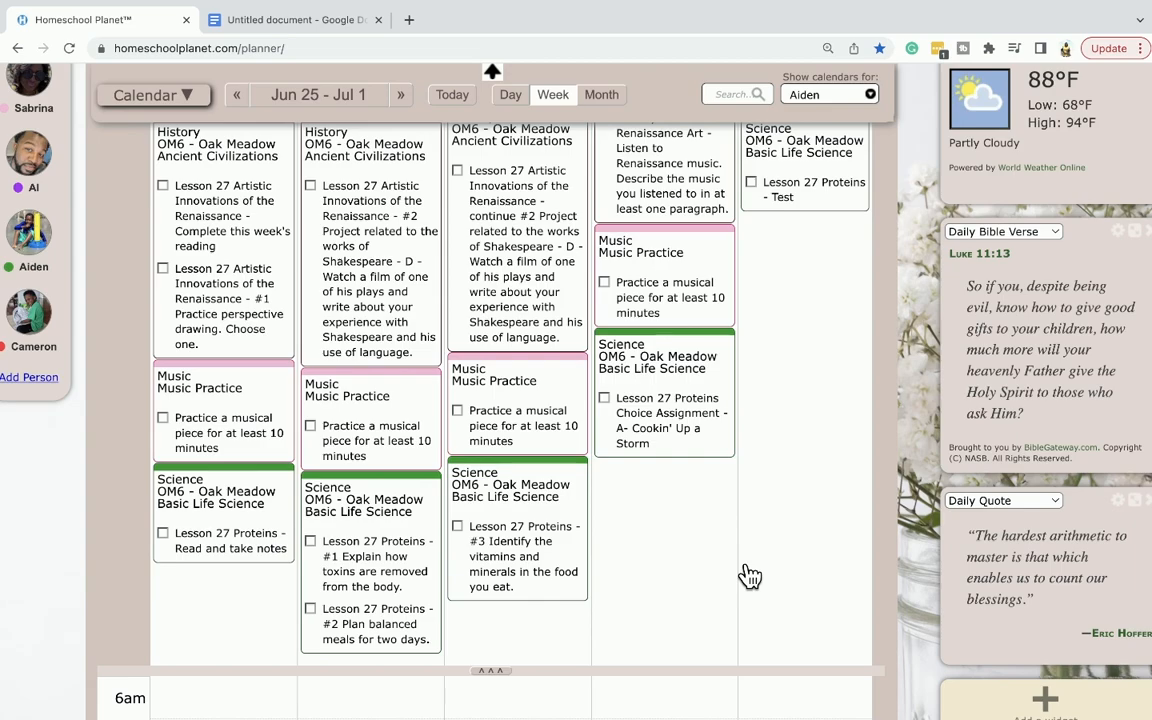
{"action": "scroll", "coordinate": [714, 528], "scroll_direction": "up", "scroll_amount": 5}
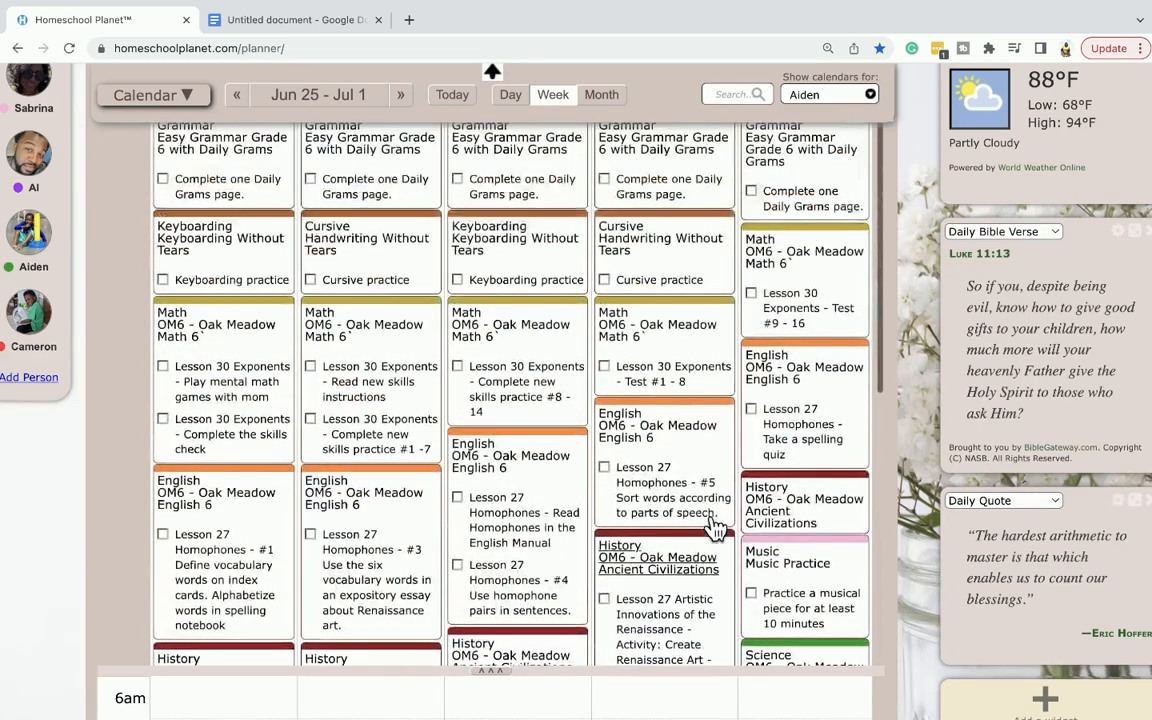
{"action": "scroll", "coordinate": [714, 528], "scroll_direction": "up", "scroll_amount": 3}
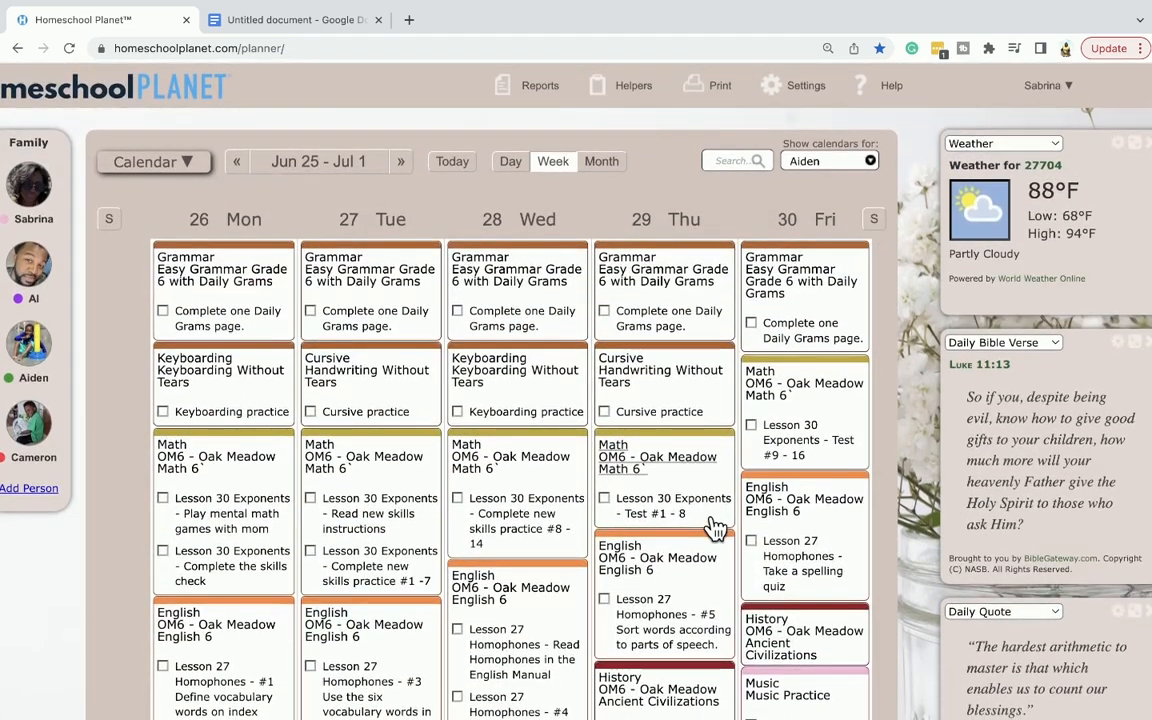
{"action": "left_click", "coordinate": [510, 170]}
{"action": "scroll", "coordinate": [588, 442], "scroll_direction": "down", "scroll_amount": 1}
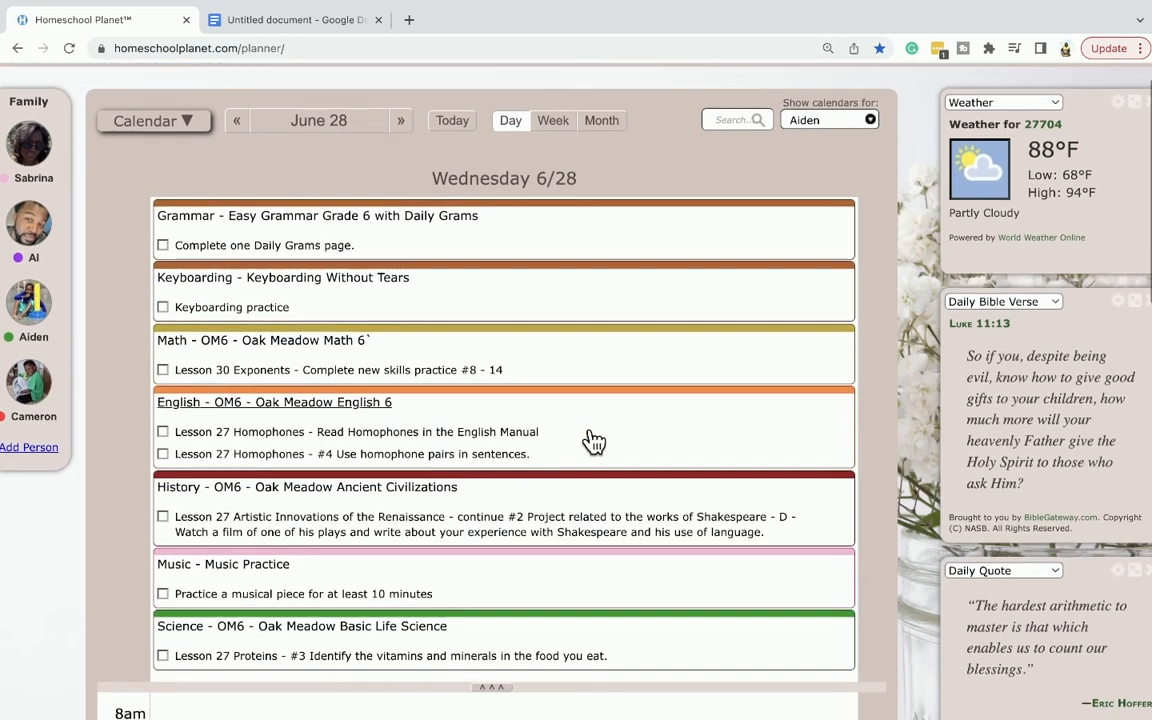
{"action": "scroll", "coordinate": [590, 442], "scroll_direction": "down", "scroll_amount": 2}
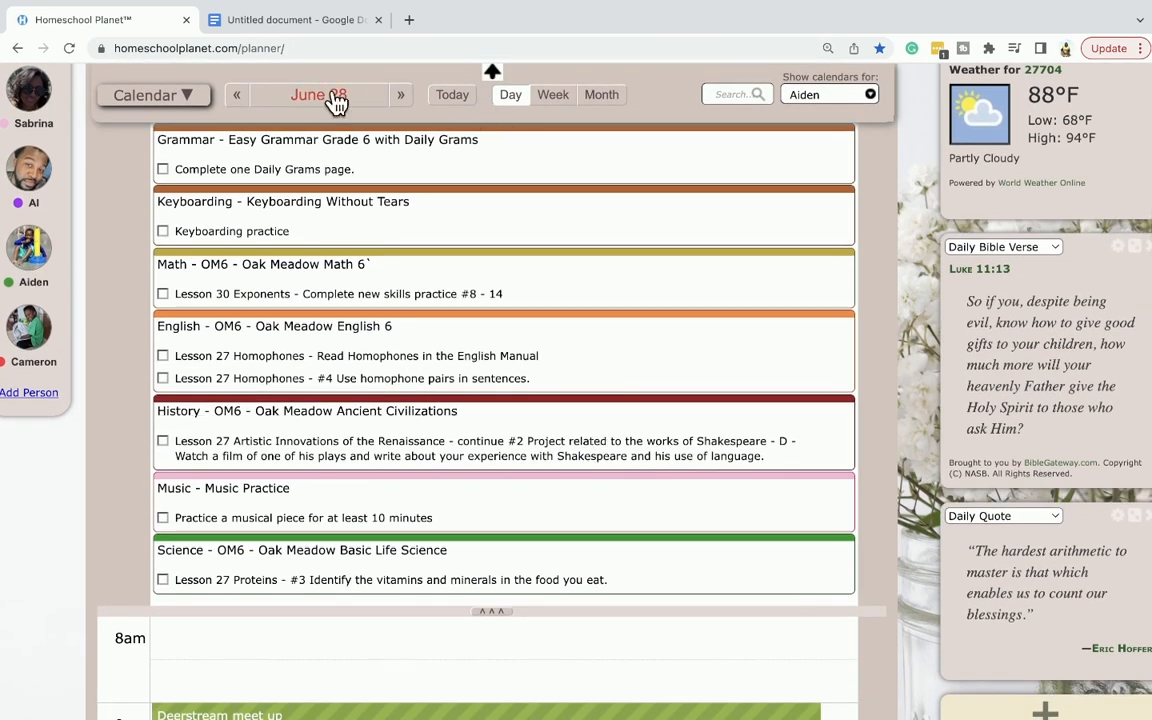
{"action": "left_click", "coordinate": [400, 102]}
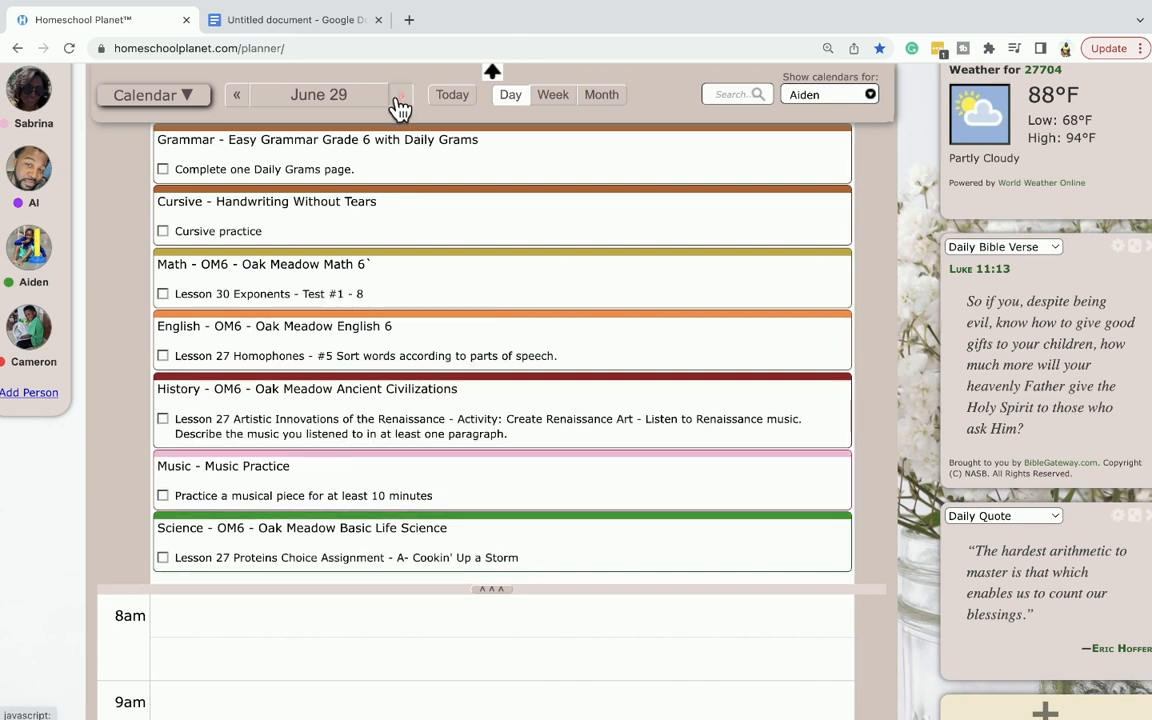
{"action": "left_click", "coordinate": [400, 102]}
{"action": "scroll", "coordinate": [432, 187], "scroll_direction": "up", "scroll_amount": 3}
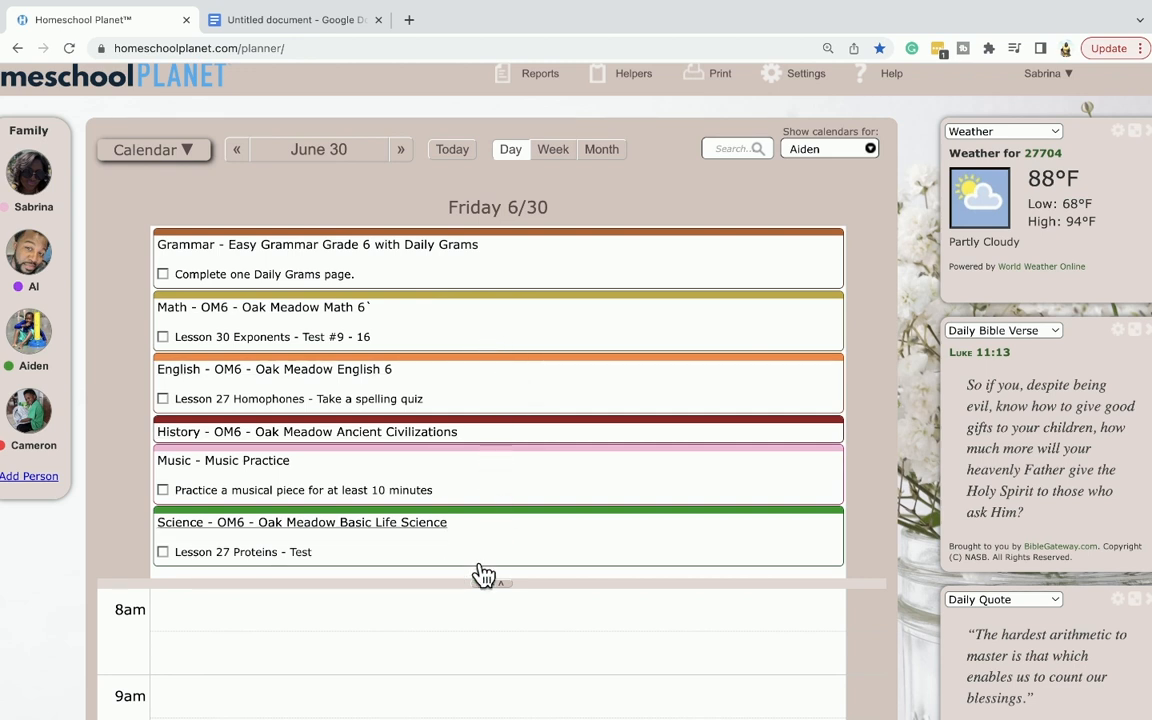
- Go back through the daily schedules from Friday, June 30 to Monday, June 26
{"action": "left_click", "coordinate": [240, 152]}
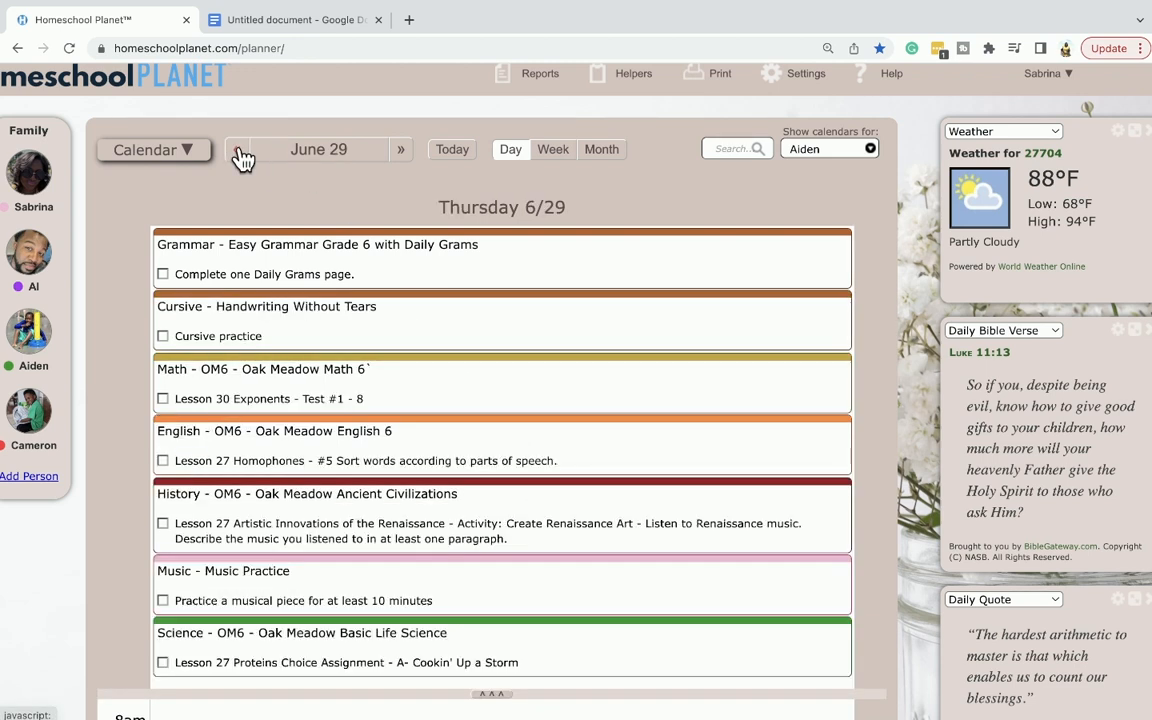
{"action": "left_click", "coordinate": [247, 158]}
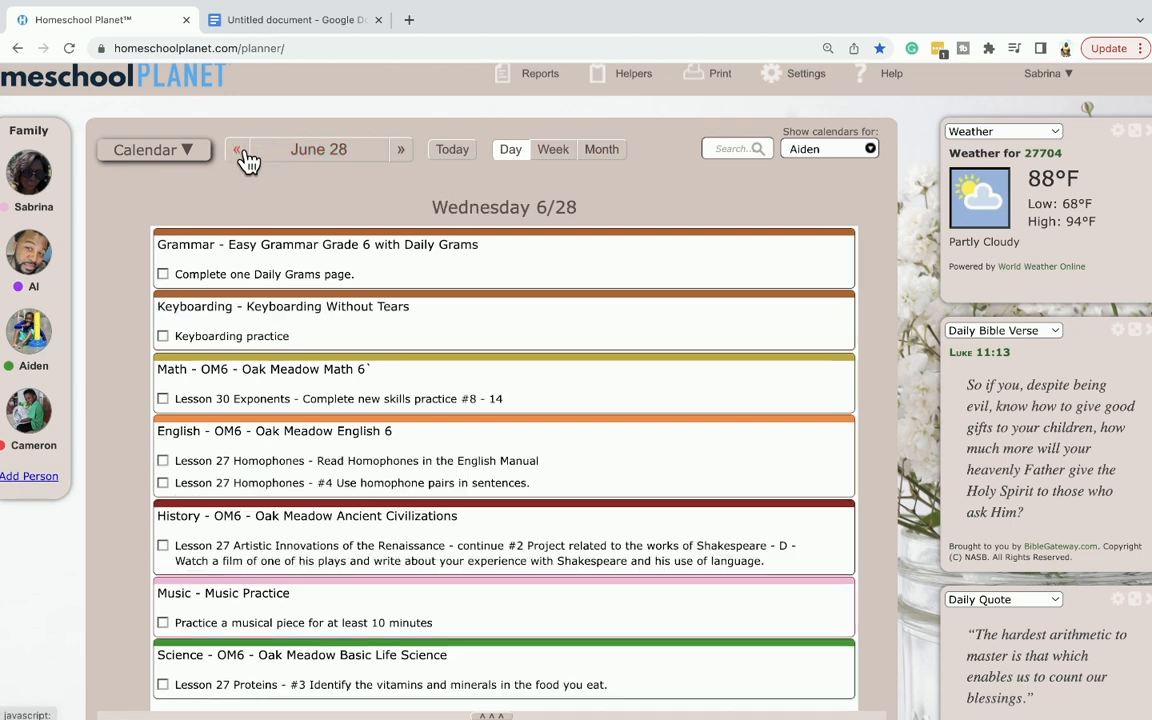
{"action": "left_click", "coordinate": [247, 158]}
{"action": "left_click", "coordinate": [247, 158]}
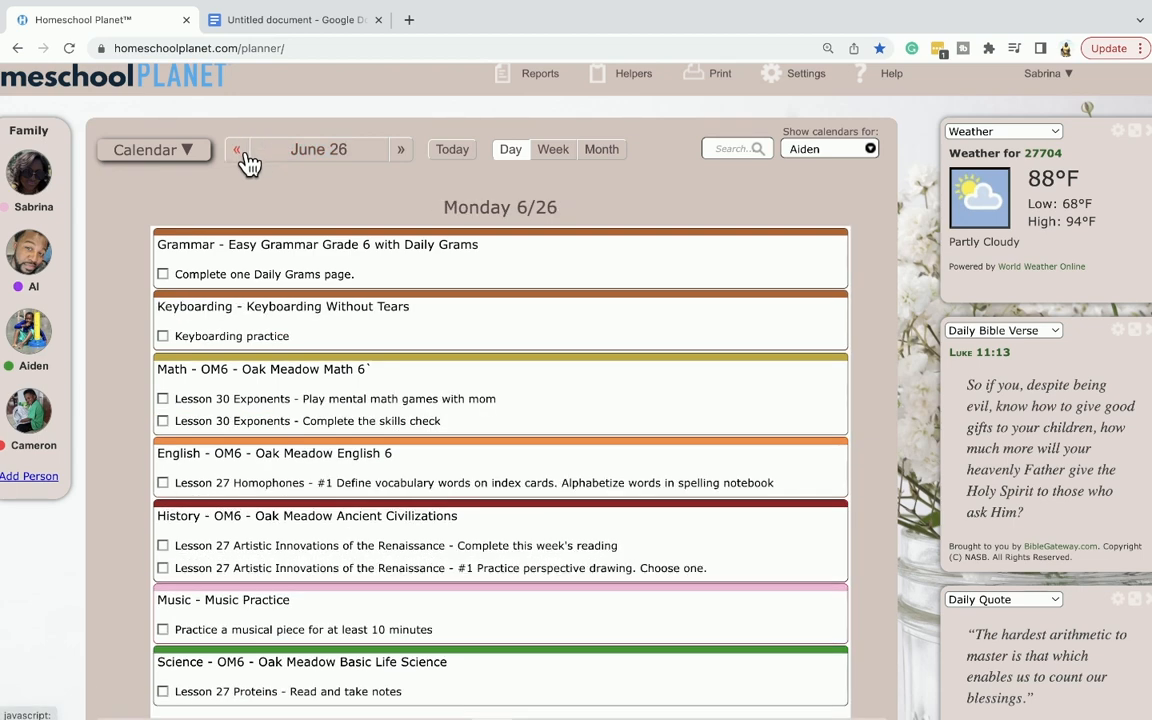
{"action": "left_click", "coordinate": [249, 163]}
{"action": "left_click", "coordinate": [401, 165]}
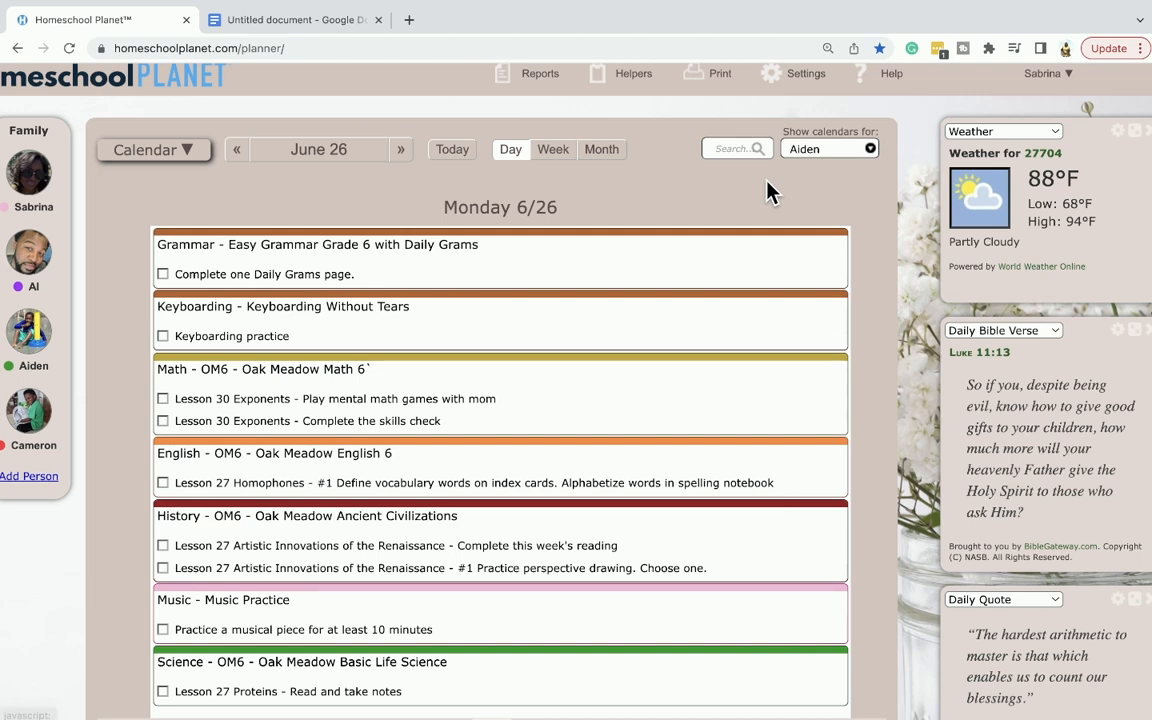
- Preview the color printout of the daily schedule for Monday, June 26 without printing it
{"action": "mouse_move", "coordinate": [720, 85]}
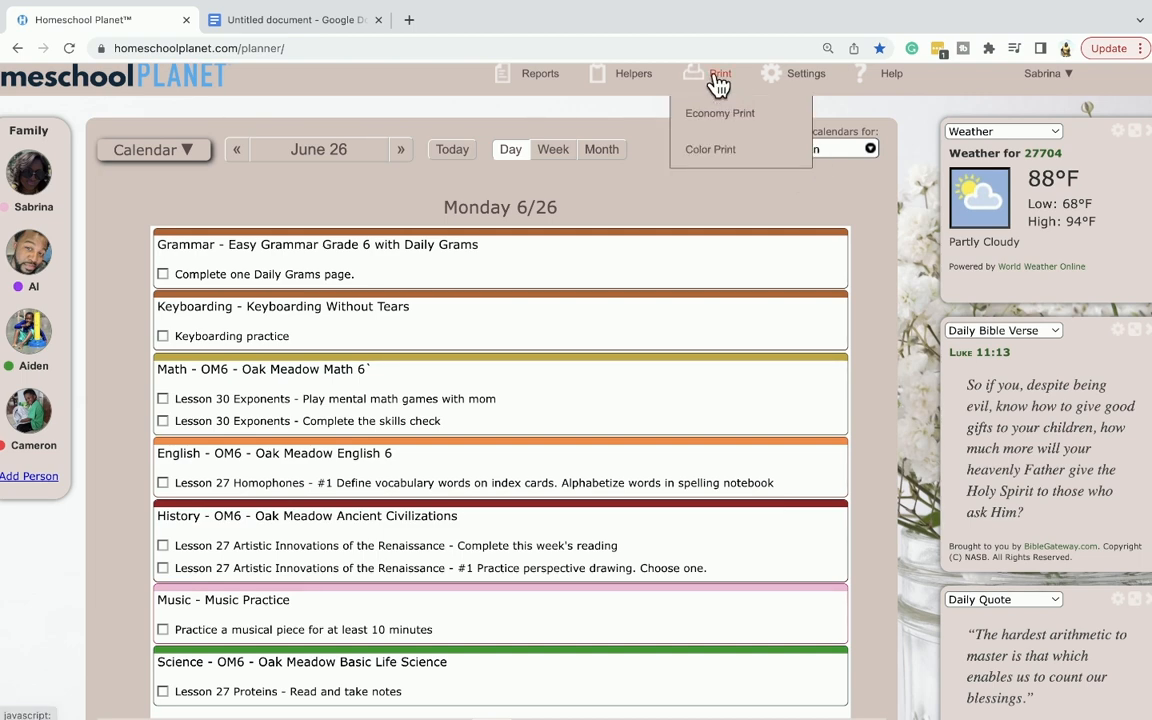
{"action": "left_click", "coordinate": [718, 150]}
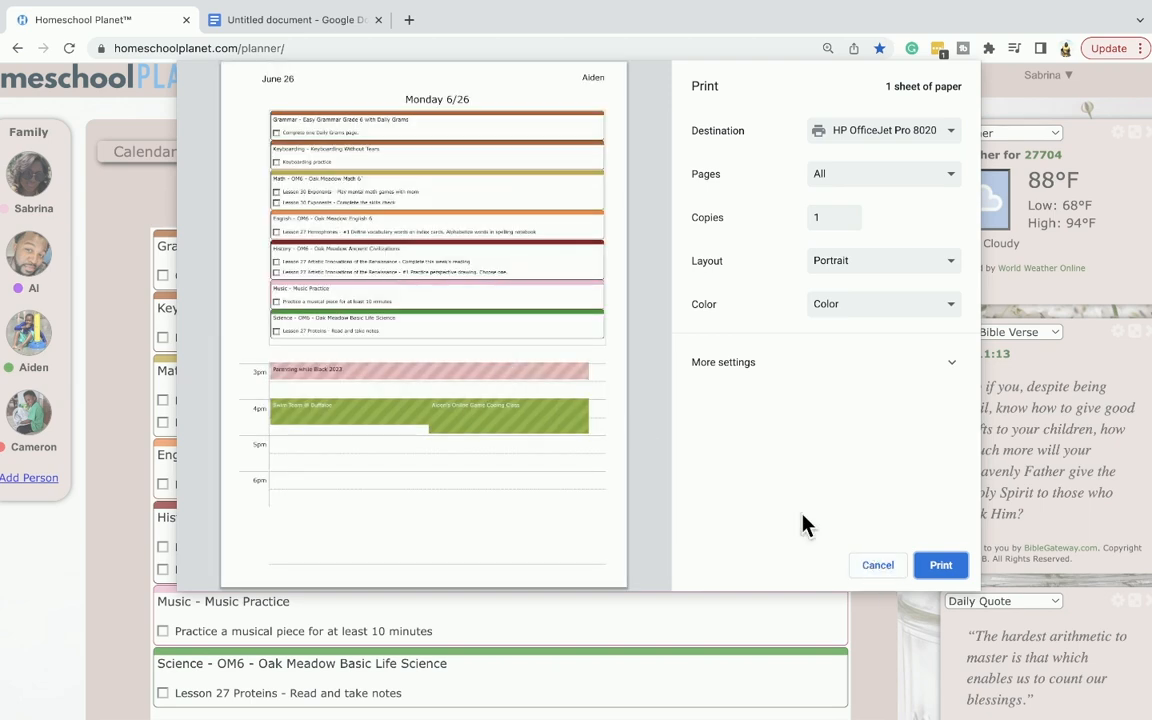
{"action": "left_click", "coordinate": [870, 574]}
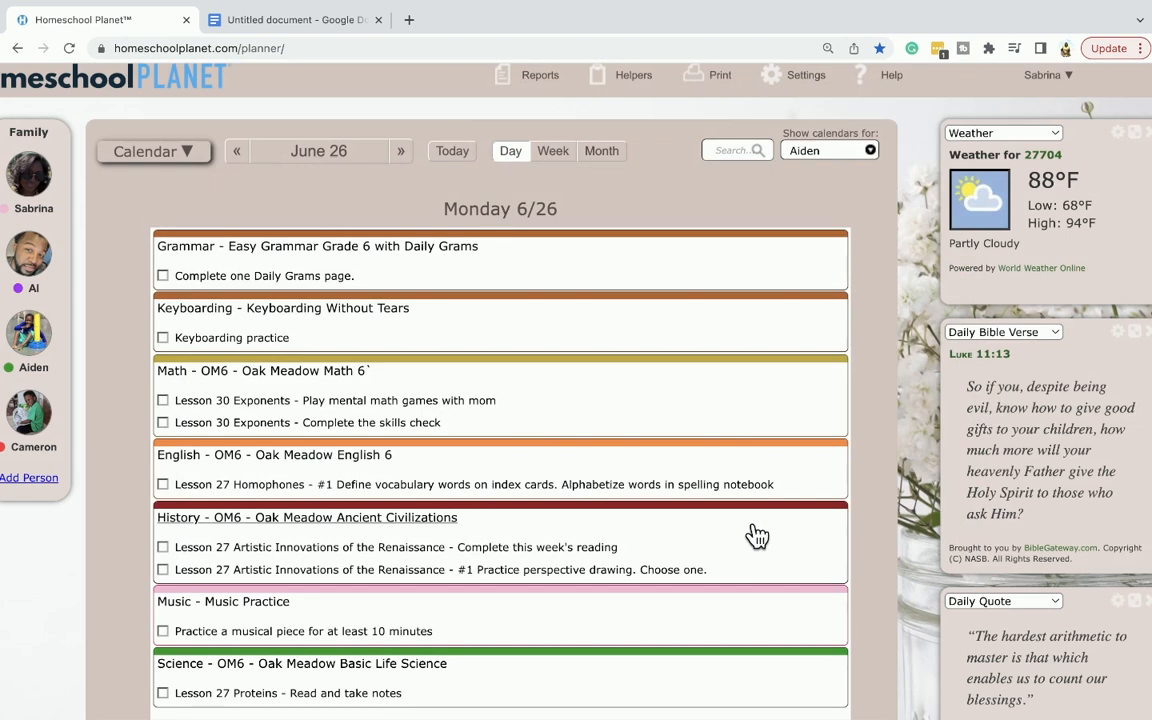
- Return the calendar to the weekly view and look over all the assignments for Jun 25 - Jul 1
{"action": "left_click", "coordinate": [553, 151]}
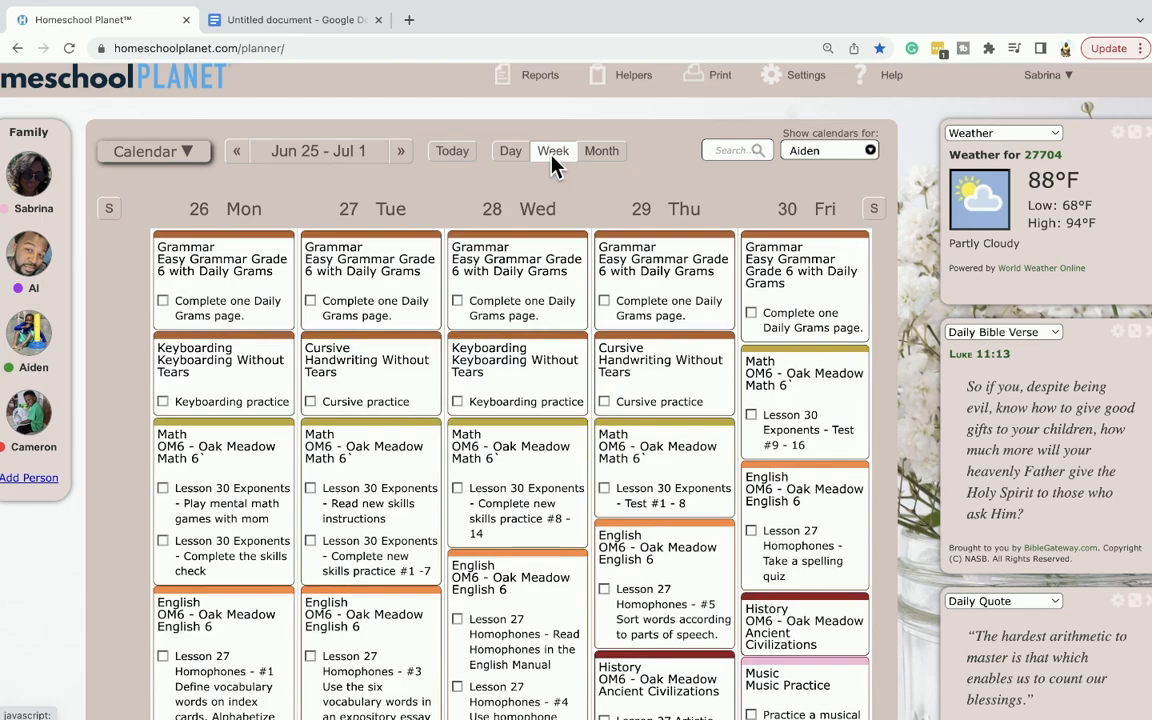
{"action": "scroll", "coordinate": [537, 452], "scroll_direction": "down", "scroll_amount": 4}
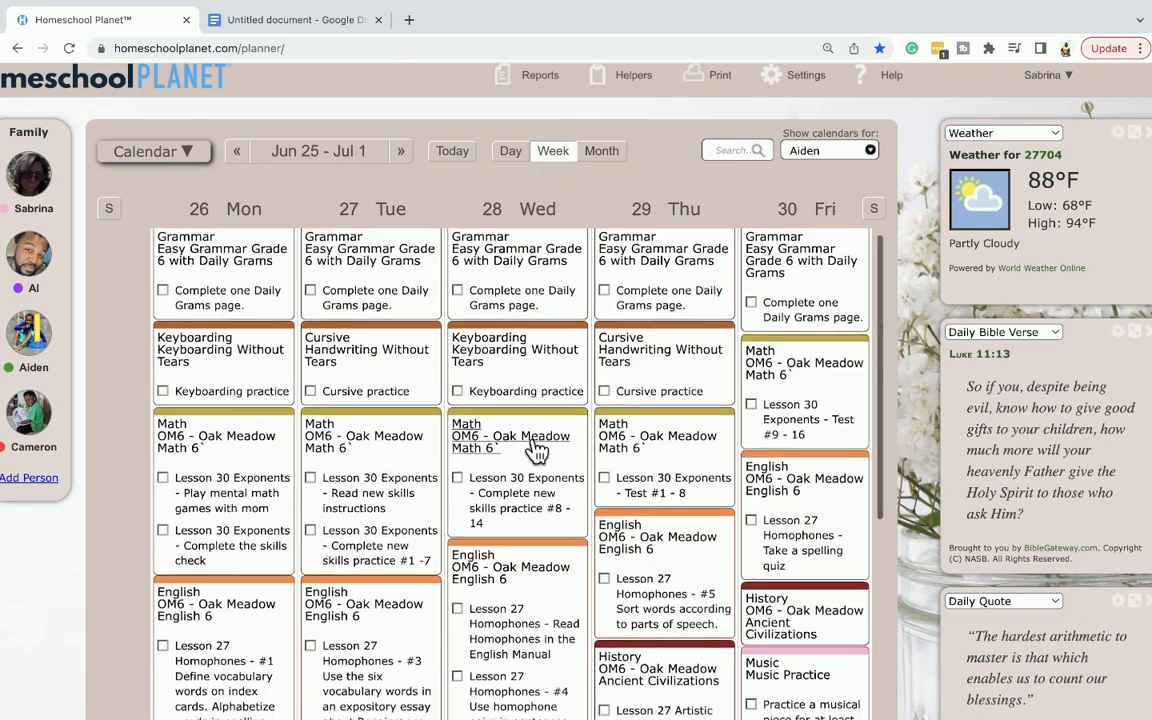
{"action": "scroll", "coordinate": [537, 452], "scroll_direction": "down", "scroll_amount": 1}
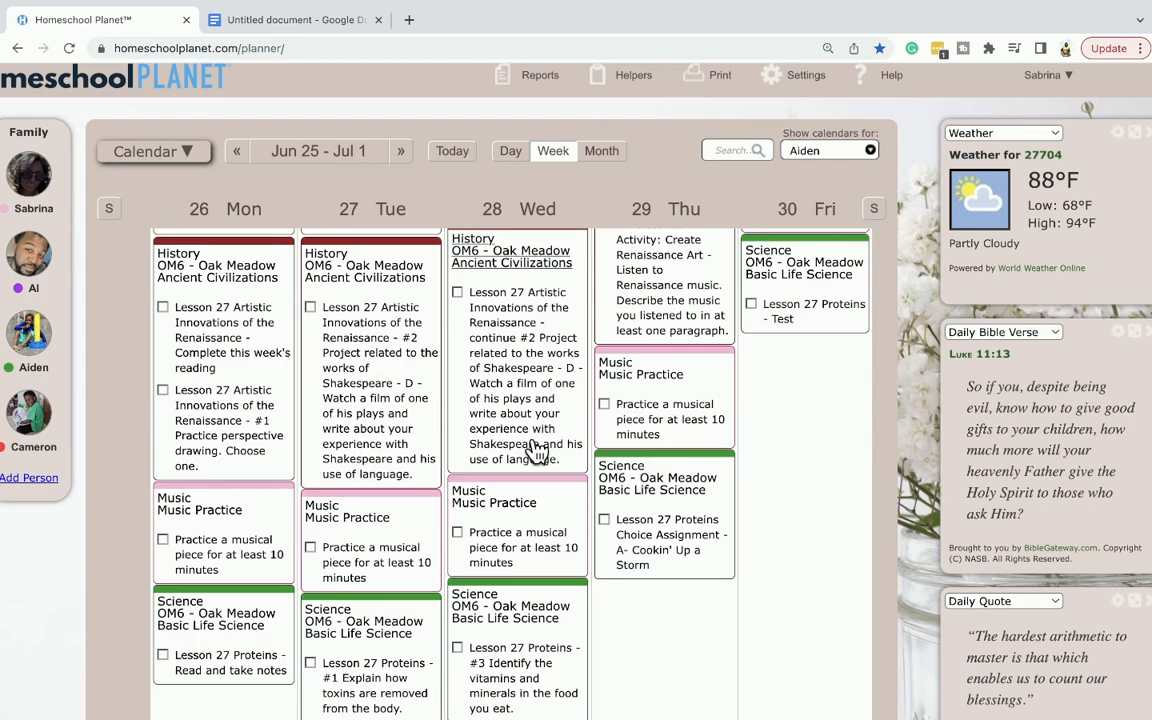
{"action": "scroll", "coordinate": [537, 452], "scroll_direction": "up", "scroll_amount": 3}
{"action": "scroll", "coordinate": [537, 452], "scroll_direction": "up", "scroll_amount": 5}
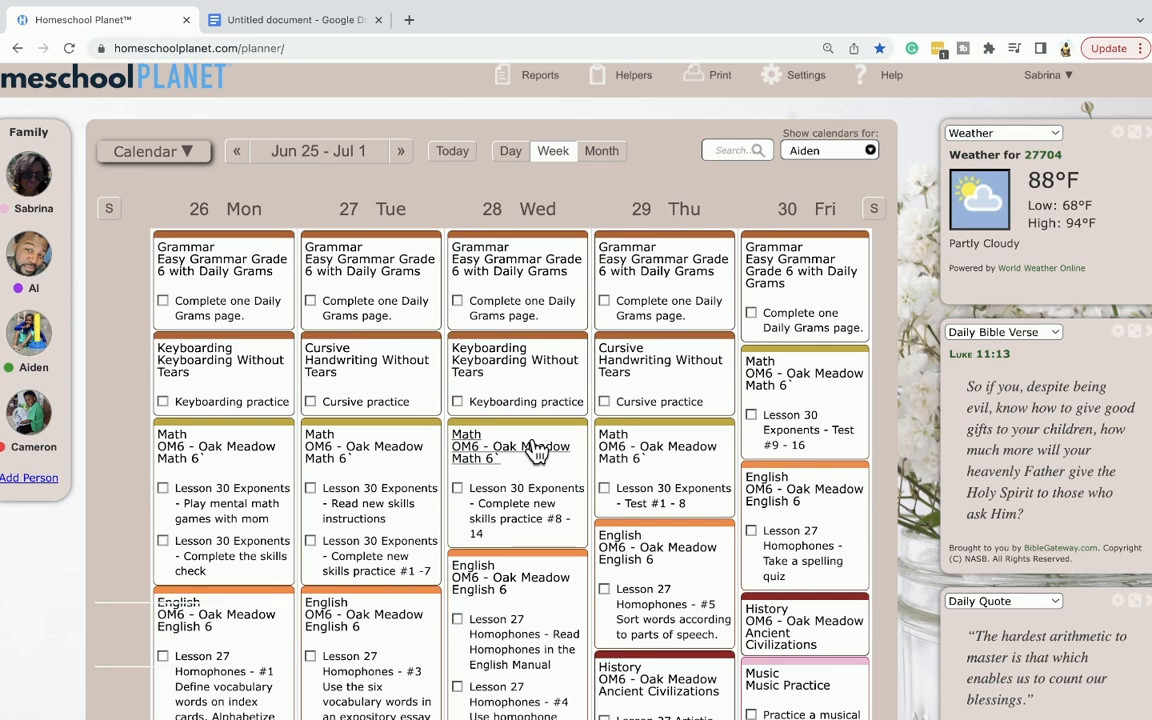
{"action": "mouse_move", "coordinate": [610, 6]}
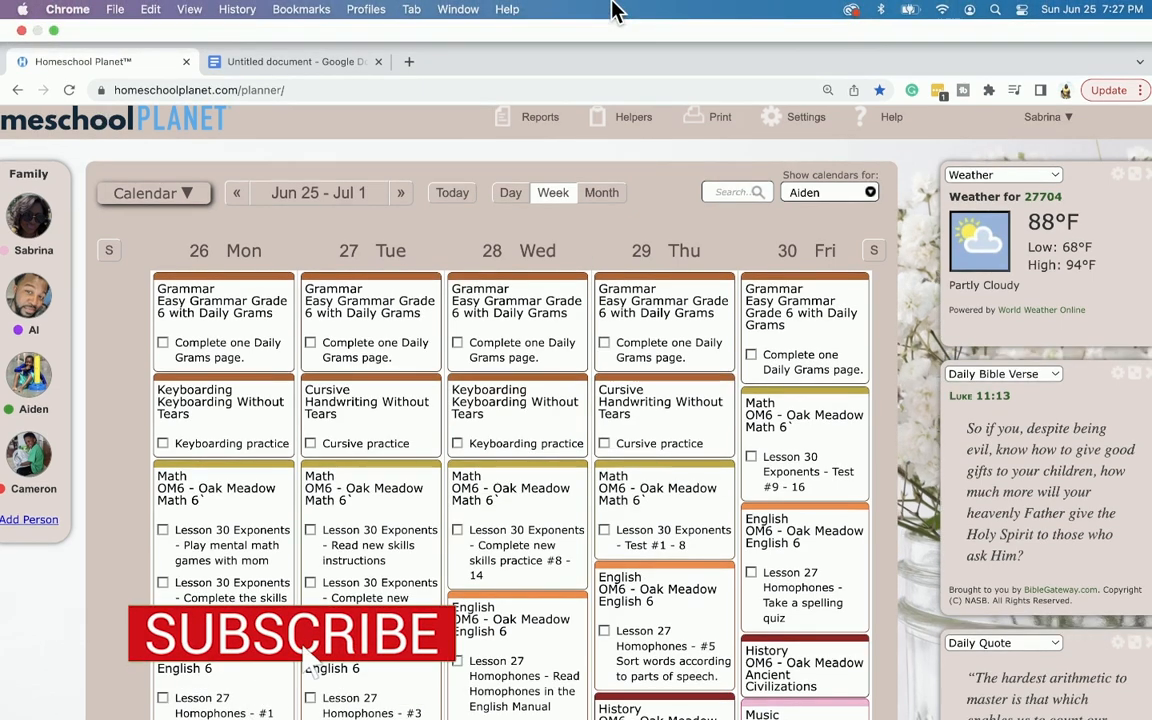